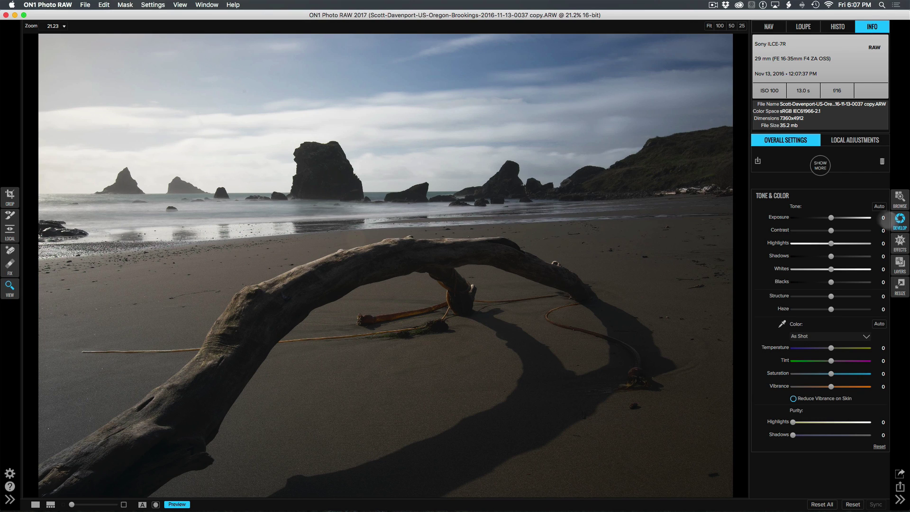
# Step: Add the Transform adjustment, set its Curve to -2 to correct lens distortion, and compare the photo with and without it
pyautogui.click(820, 165)
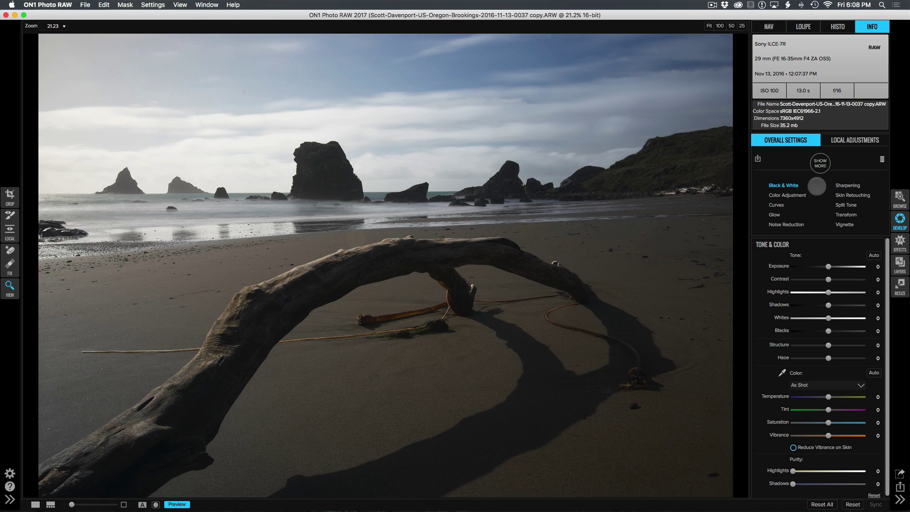
pyautogui.click(842, 215)
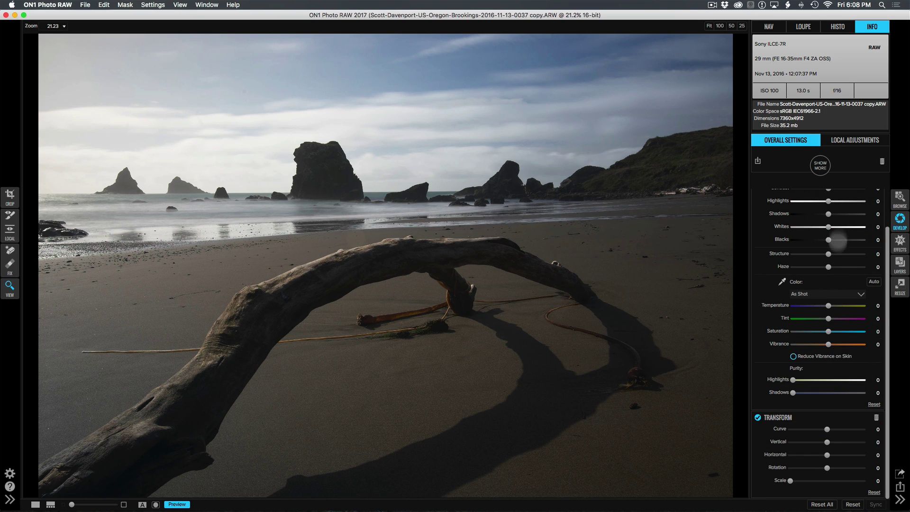
pyautogui.click(827, 429)
pyautogui.moveTo(827, 429); pyautogui.dragTo(826, 430)
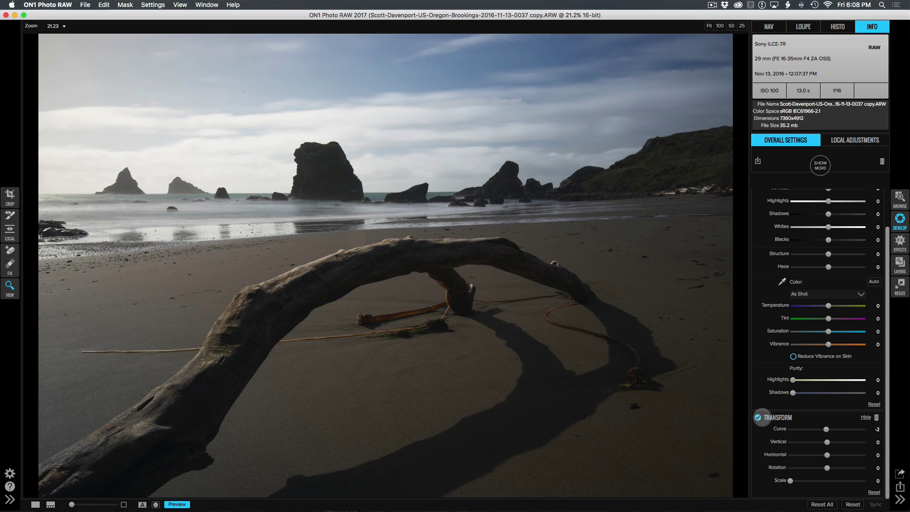
pyautogui.click(758, 417)
pyautogui.click(758, 417)
pyautogui.scroll(2, 779, 280)
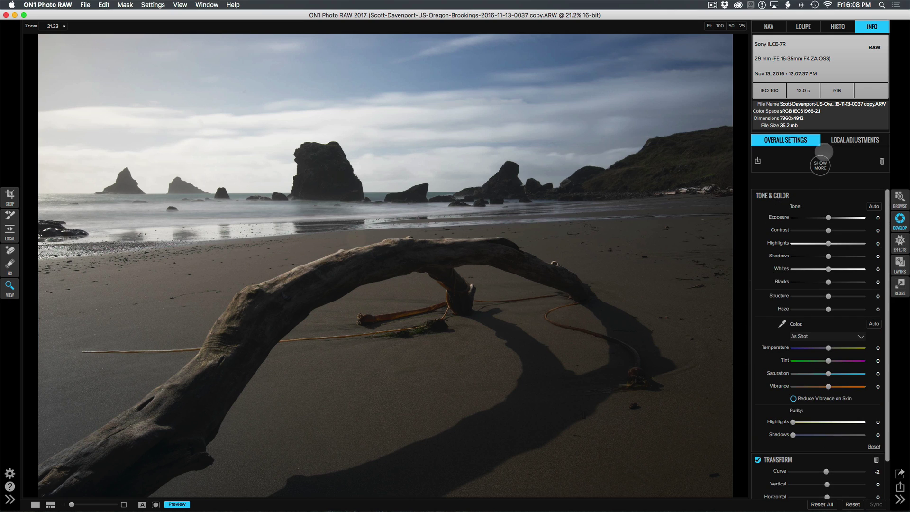
# Step: Collapse the photo's info display and warm the white balance by setting Temperature to 7
pyautogui.click(871, 26)
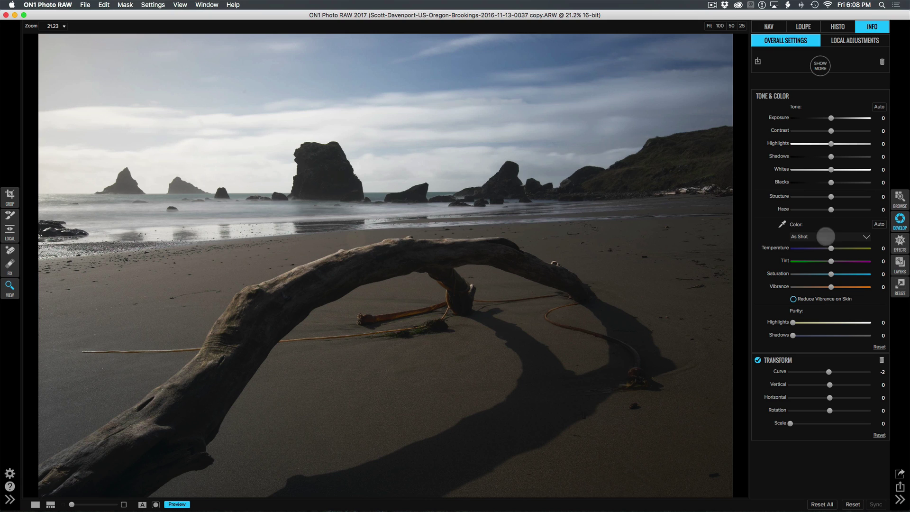
pyautogui.click(831, 248)
pyautogui.moveTo(831, 248); pyautogui.dragTo(836, 249)
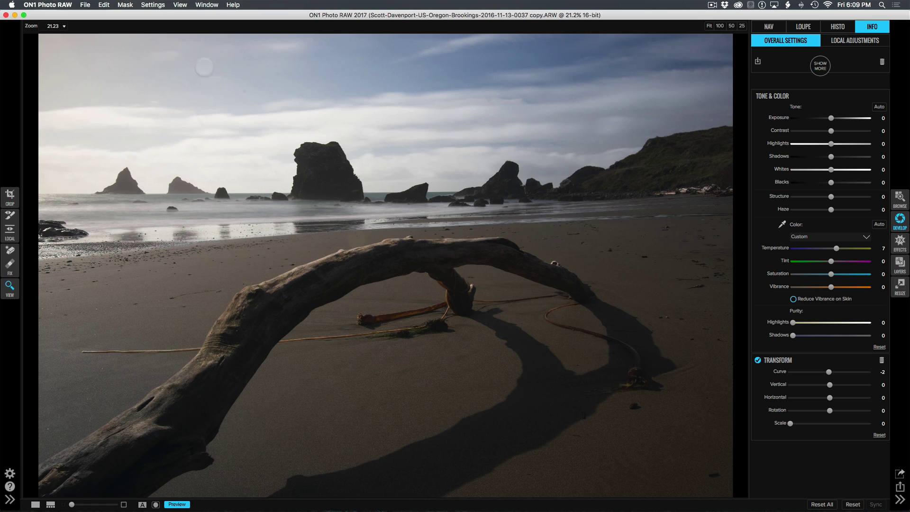
# Step: Turn on the clipping display and set Exposure to 0.25
pyautogui.click(181, 5)
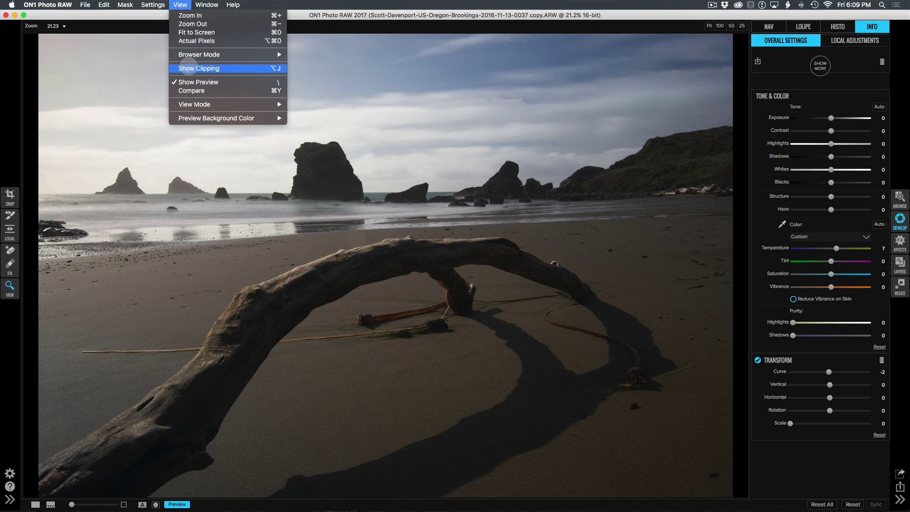
pyautogui.click(188, 68)
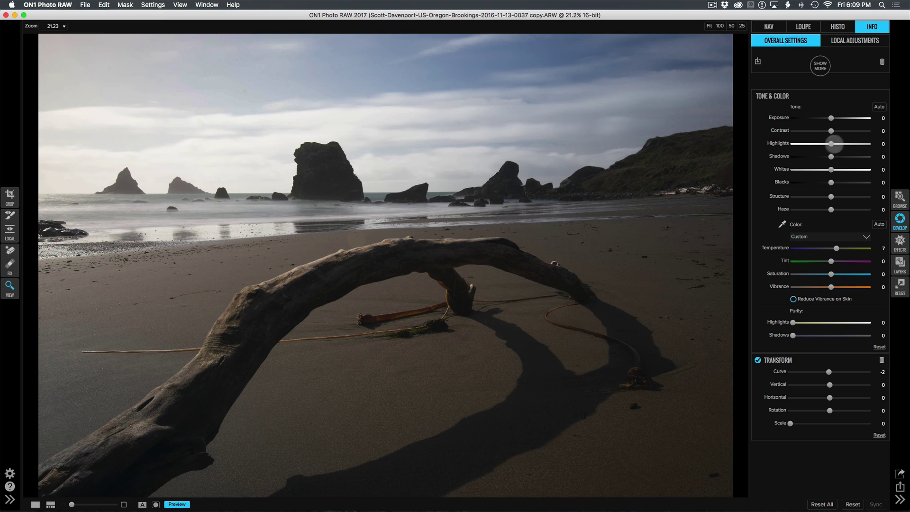
pyautogui.click(831, 118)
pyautogui.moveTo(830, 118); pyautogui.dragTo(833, 118)
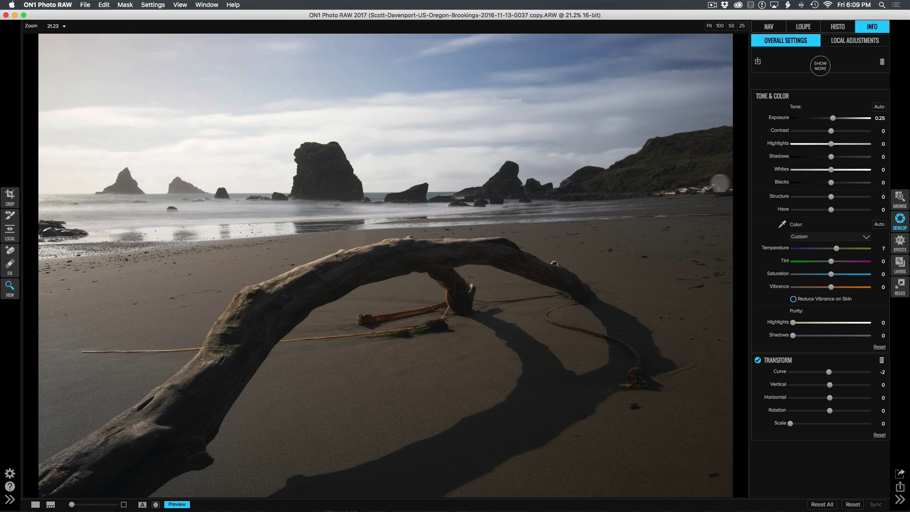
# Step: Set the tonal end points with Whites at 2 and Blacks at -6, using the clipping warning as a guide
pyautogui.click(831, 169)
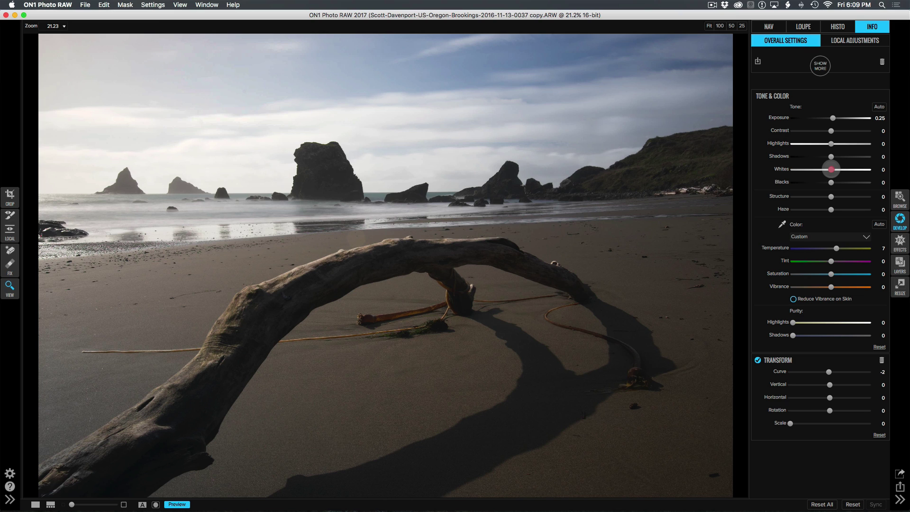
pyautogui.moveTo(830, 169); pyautogui.dragTo(834, 169)
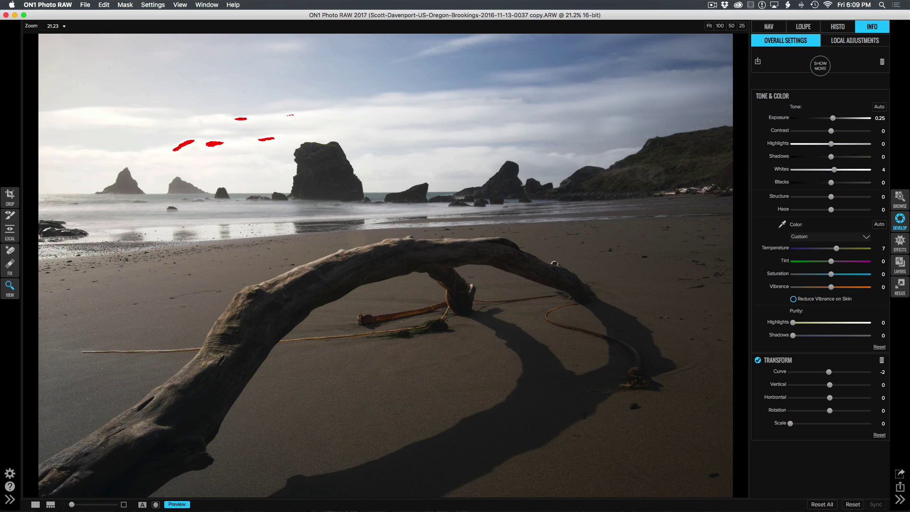
pyautogui.moveTo(835, 169); pyautogui.dragTo(832, 169)
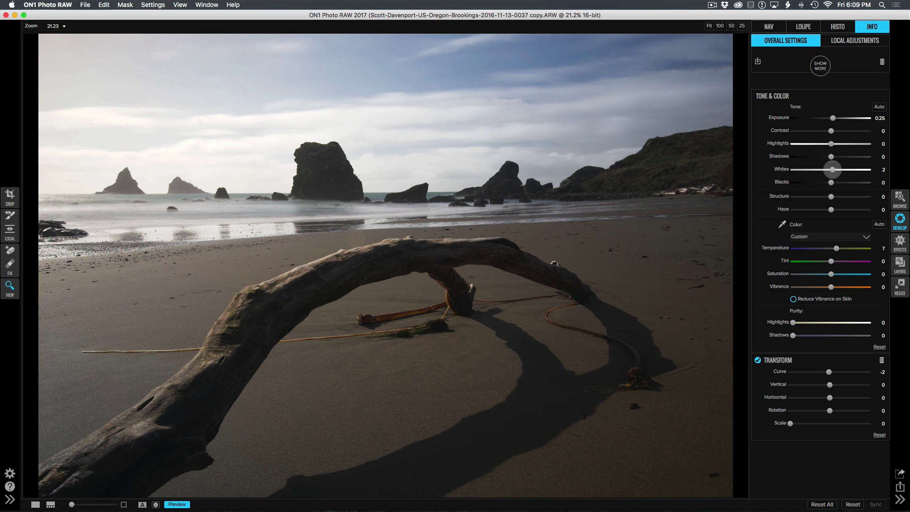
pyautogui.moveTo(831, 182); pyautogui.dragTo(825, 183)
pyautogui.moveTo(825, 182); pyautogui.dragTo(826, 182)
# Step: Recover tonal detail by setting Shadows to 28 and Highlights to -40
pyautogui.moveTo(830, 156); pyautogui.dragTo(851, 157)
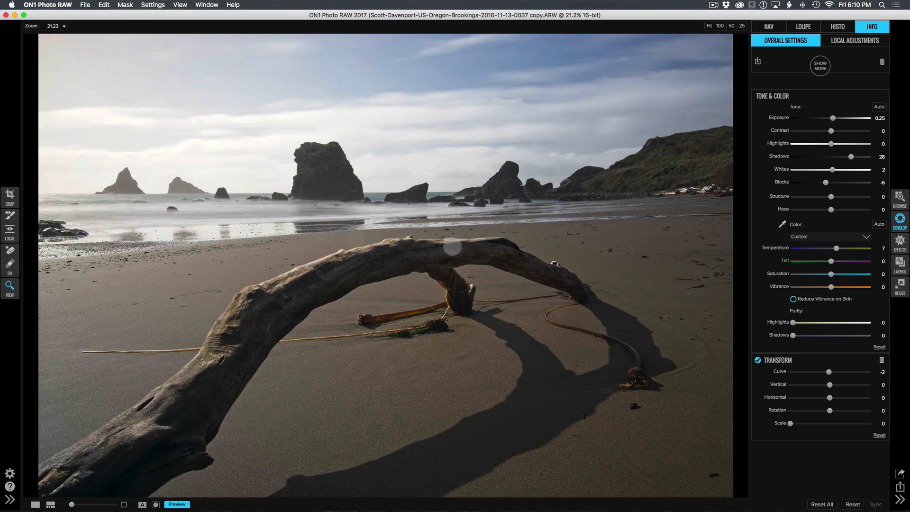
pyautogui.click(831, 143)
pyautogui.moveTo(831, 144); pyautogui.dragTo(805, 144)
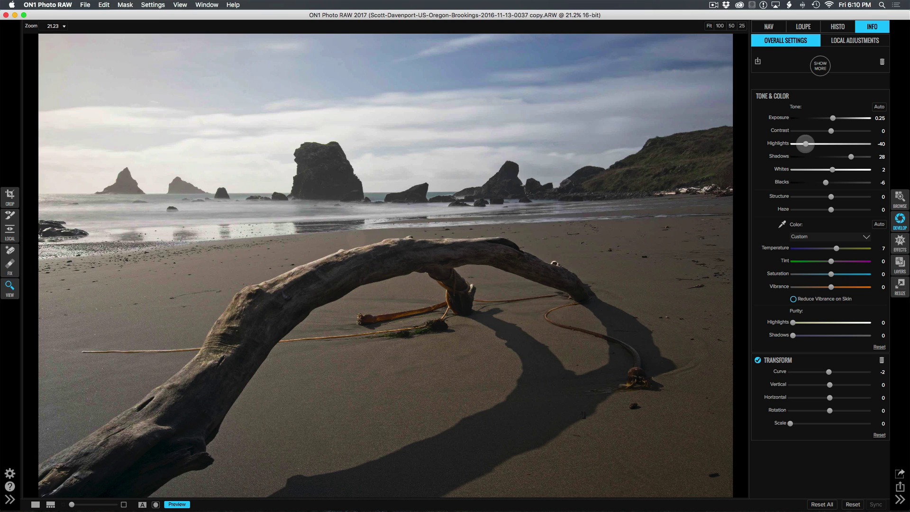
pyautogui.click(806, 143)
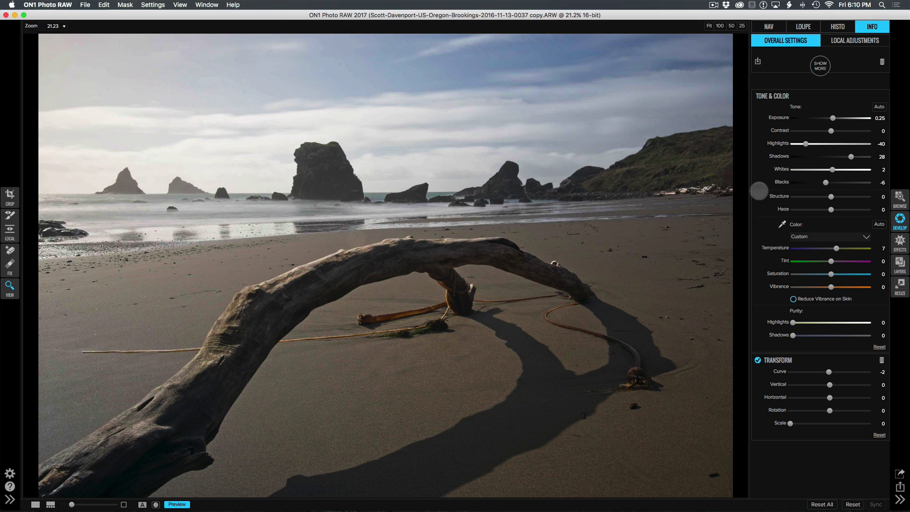
# Step: Set Haze to -100 to expose the dust spots and retouch those in the blue part of the sky with the Retouch Brush
pyautogui.moveTo(831, 209); pyautogui.dragTo(788, 210)
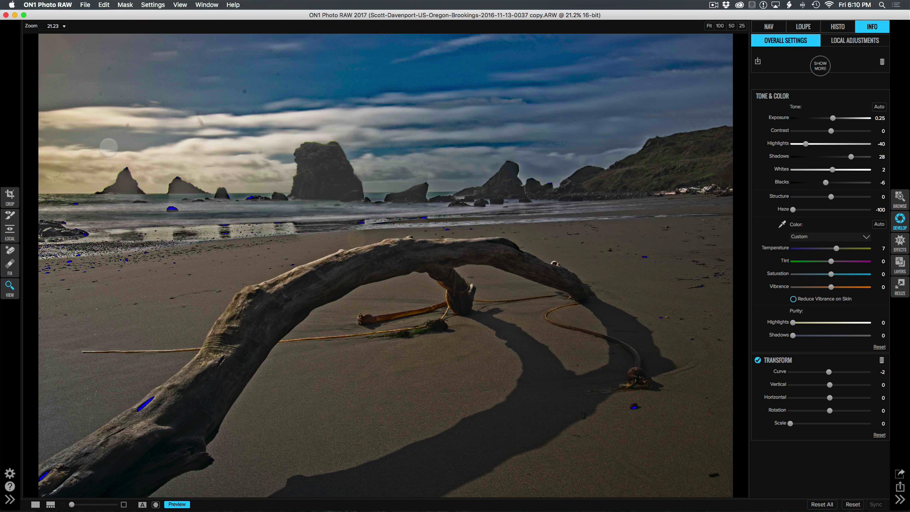
pyautogui.click(10, 263)
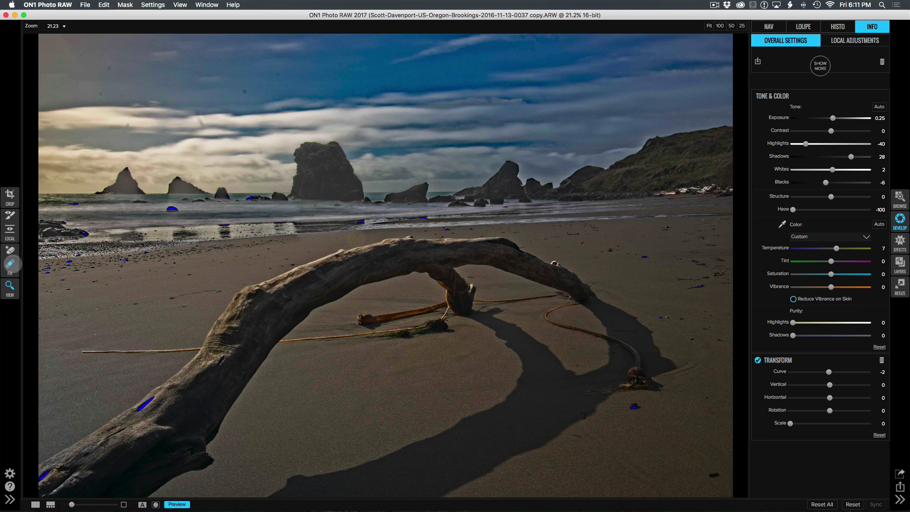
pyautogui.click(108, 68)
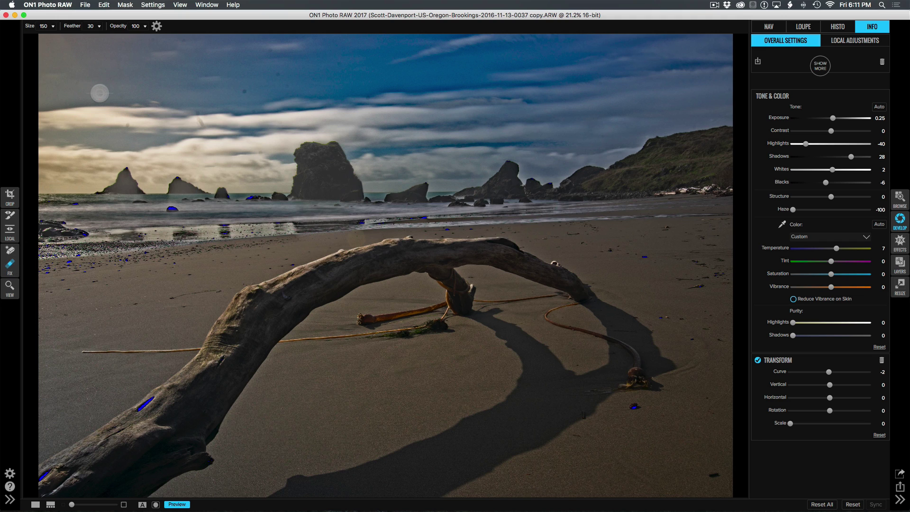
pyautogui.click(100, 93)
pyautogui.click(243, 90)
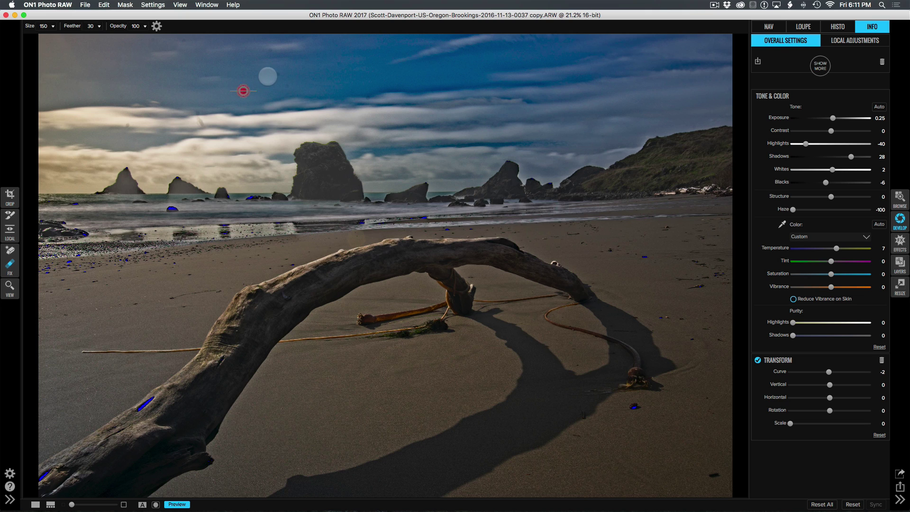
pyautogui.click(278, 73)
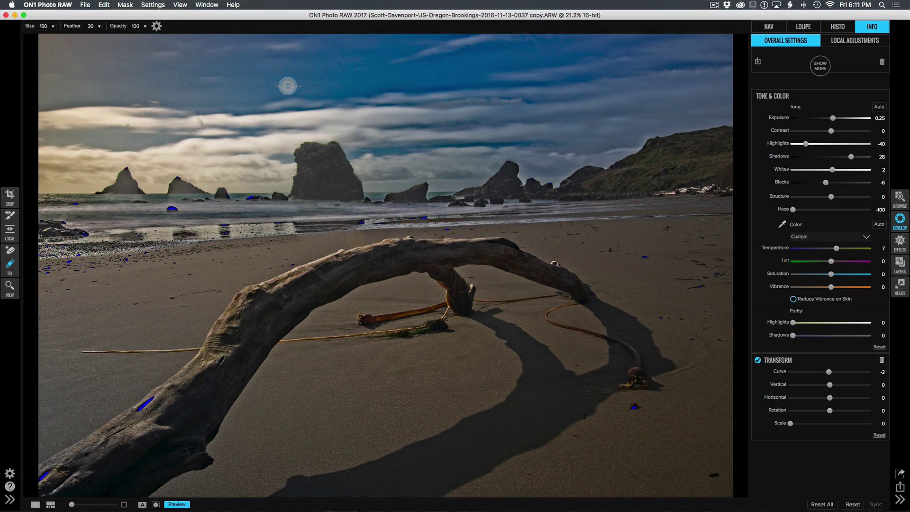
pyautogui.click(288, 83)
pyautogui.click(340, 62)
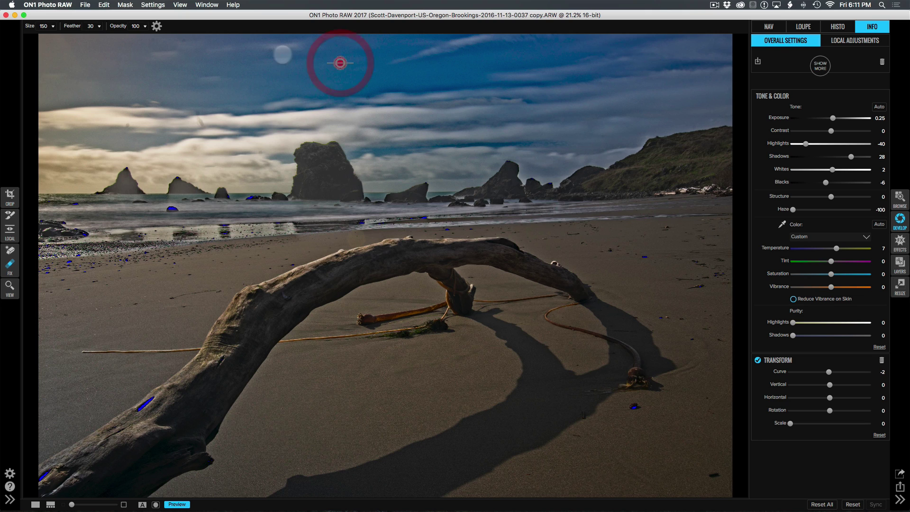
pyautogui.click(270, 48)
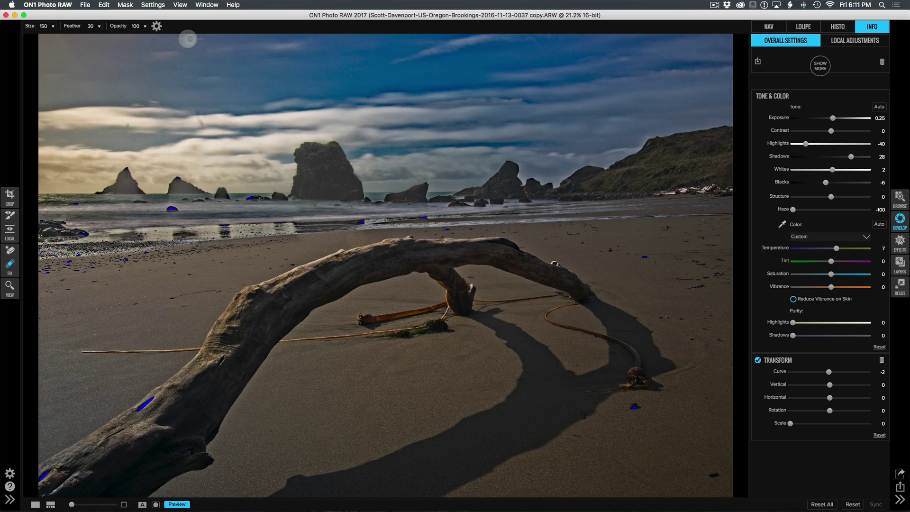
pyautogui.moveTo(188, 39); pyautogui.dragTo(185, 40)
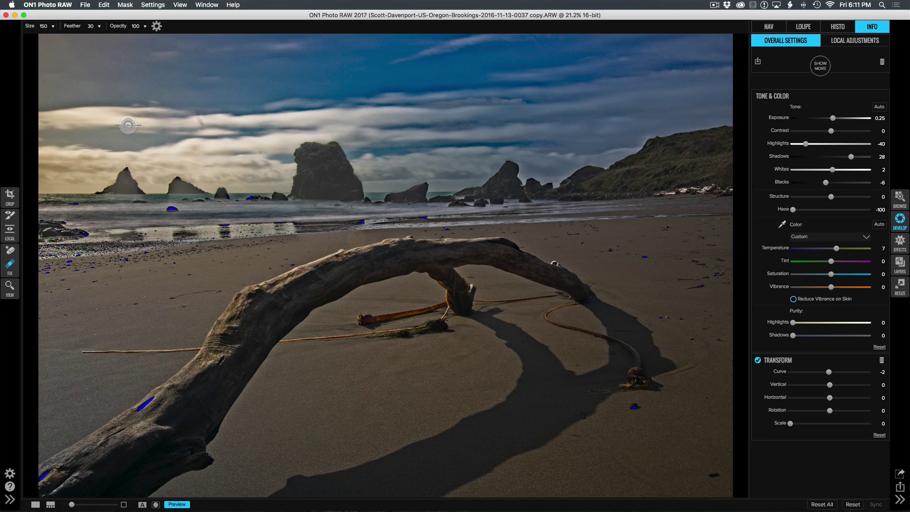
# Step: Try to retouch the spots in the bright cloud band above the small sea stacks, and undo the last stroke
pyautogui.moveTo(128, 122)
pyautogui.mouseDown()
pyautogui.moveTo(197, 114)
pyautogui.moveTo(202, 124)
pyautogui.mouseUp()
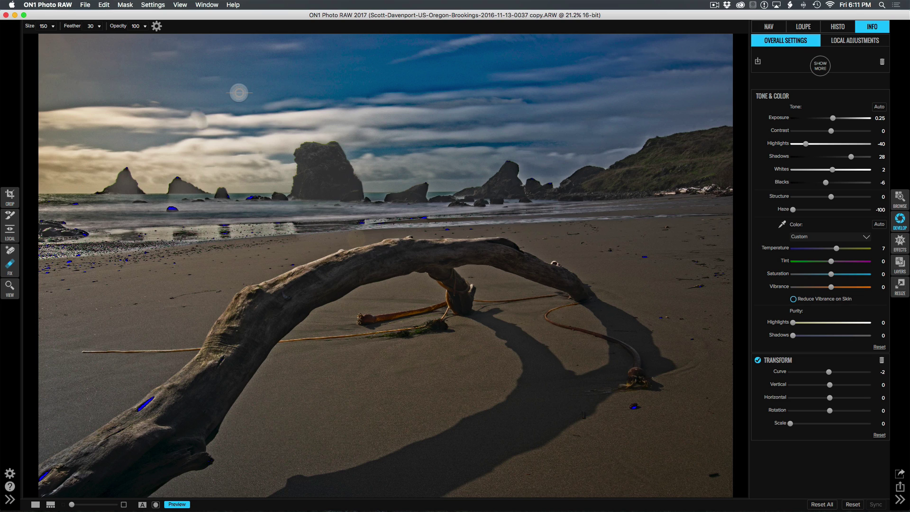
pyautogui.moveTo(201, 112); pyautogui.dragTo(209, 113)
pyautogui.press('super+z')
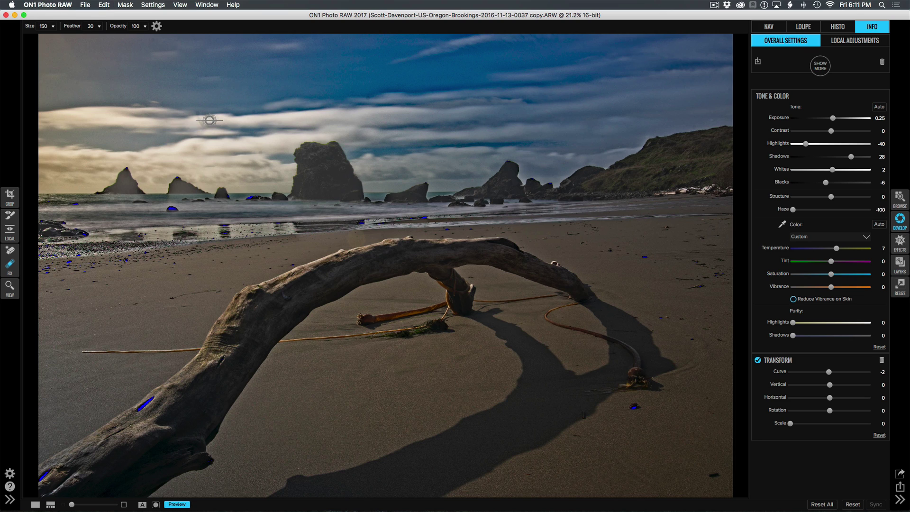
# Step: Remove the remaining dust spot in the bright cloud with the Perfect Eraser, and reset Haze to 0
pyautogui.click(10, 249)
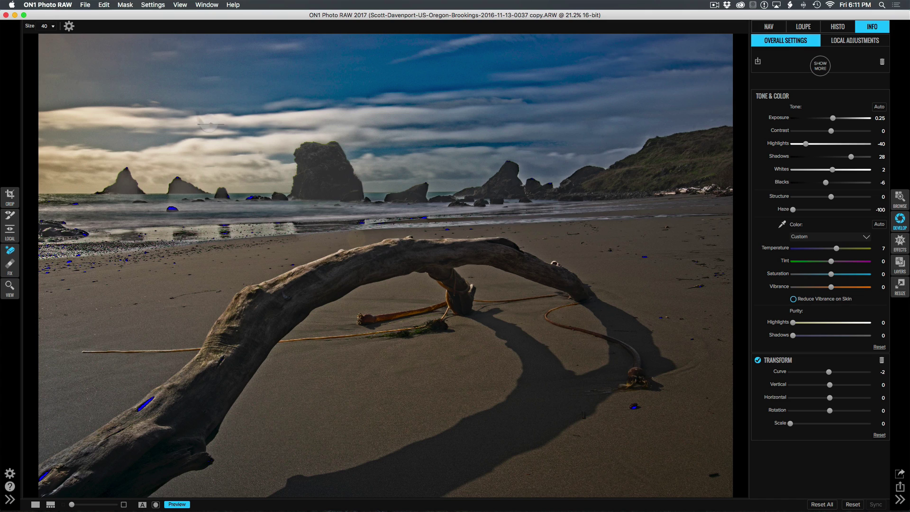
pyautogui.press(']')
pyautogui.press(']')
pyautogui.press(']')
pyautogui.press('[')
pyautogui.press('[')
pyautogui.click(201, 123)
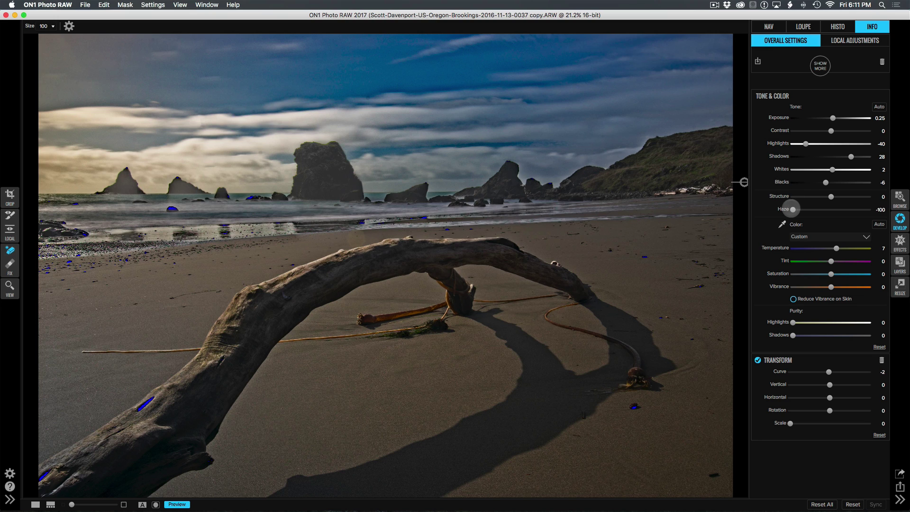
pyautogui.doubleClick(783, 209)
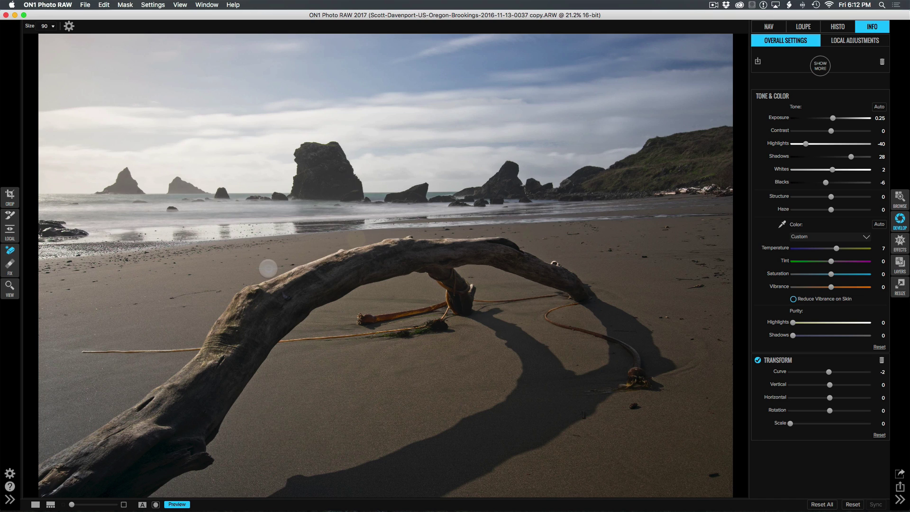
# Step: Erase the small specks on the sand beside the driftwood's upper edge and under its arch with a size 90 brush
pyautogui.click(268, 268)
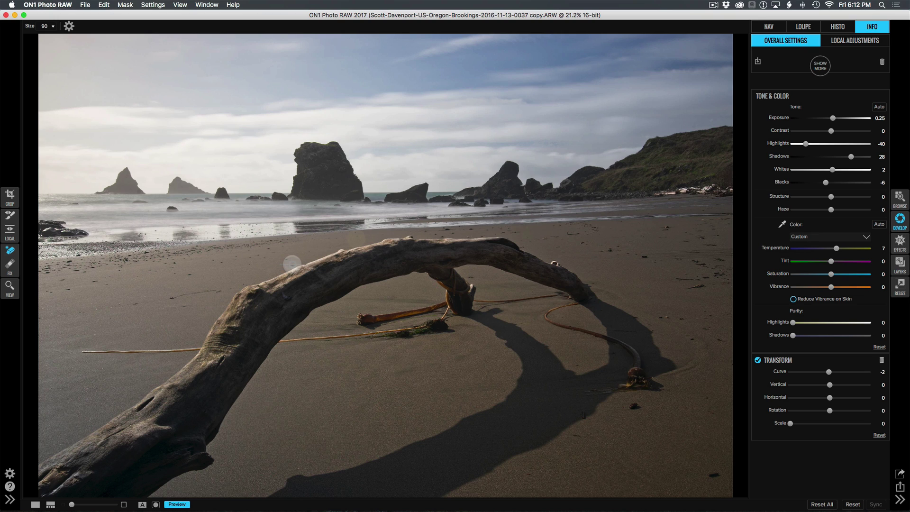
pyautogui.click(291, 264)
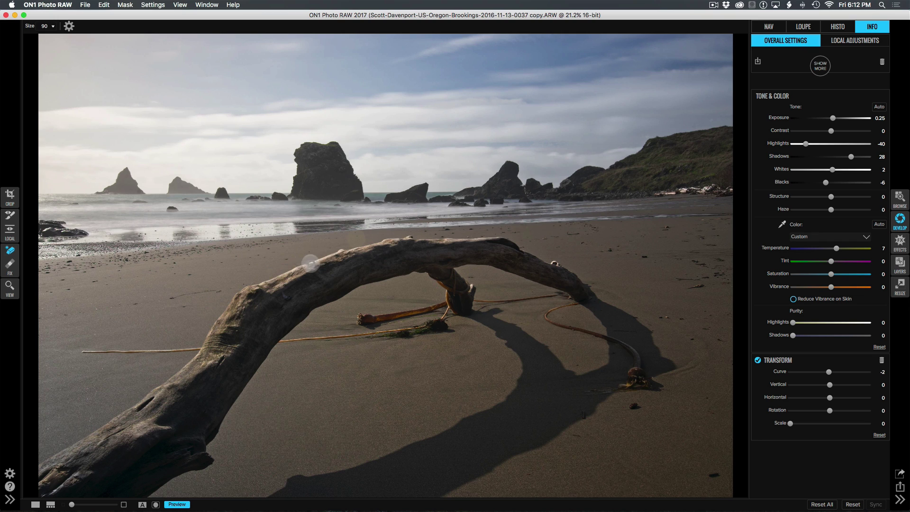
pyautogui.click(285, 260)
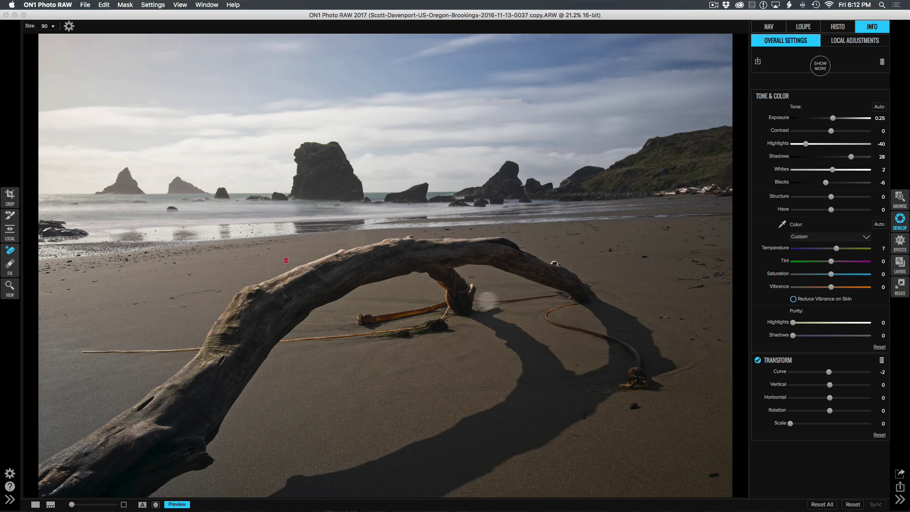
pyautogui.click(470, 277)
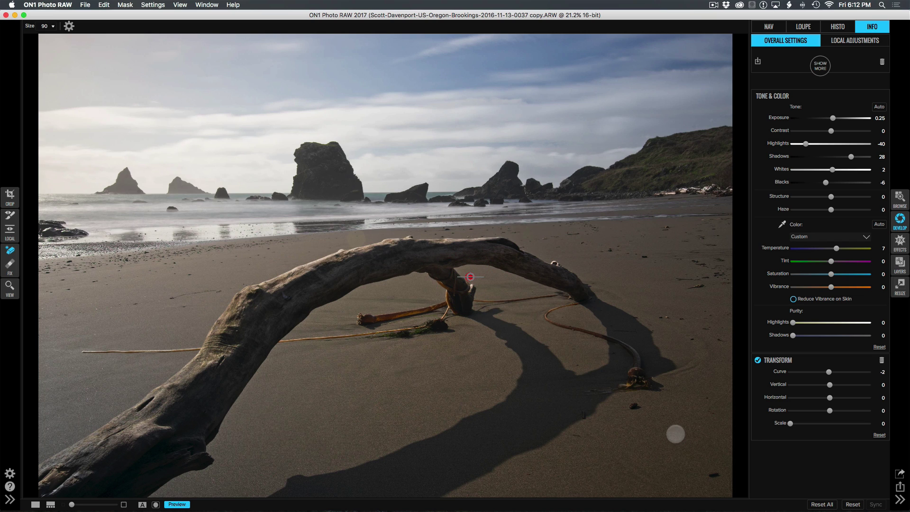
# Step: Enlarge the eraser brush to size 200 and remove the two dark clumps of debris from the sand near the lower-right corner
pyautogui.press('[')
pyautogui.press('[')
pyautogui.press('[')
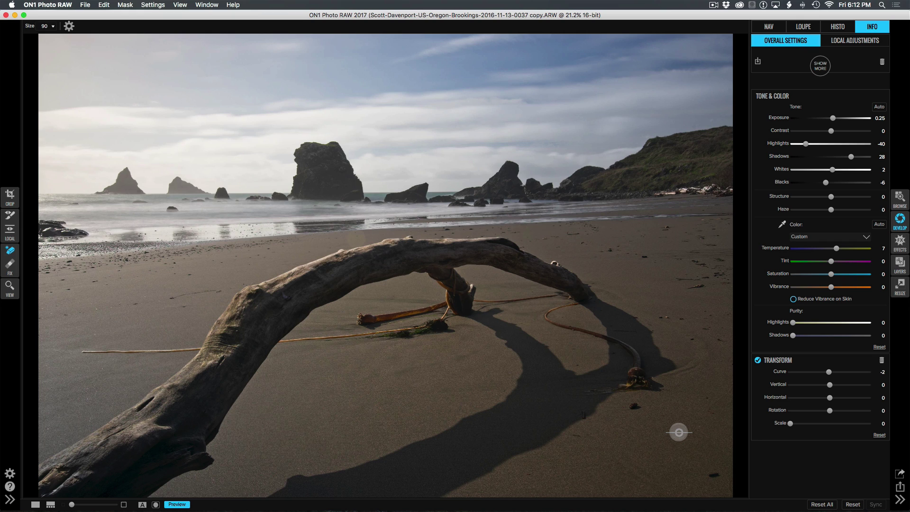
pyautogui.press(']')
pyautogui.press(']')
pyautogui.press(']')
pyautogui.press(']')
pyautogui.press(']')
pyautogui.press(']')
pyautogui.press(']')
pyautogui.press(']')
pyautogui.press(']')
pyautogui.press(']')
pyautogui.press(']')
pyautogui.press(']')
pyautogui.press(']')
pyautogui.press(']')
pyautogui.click(713, 474)
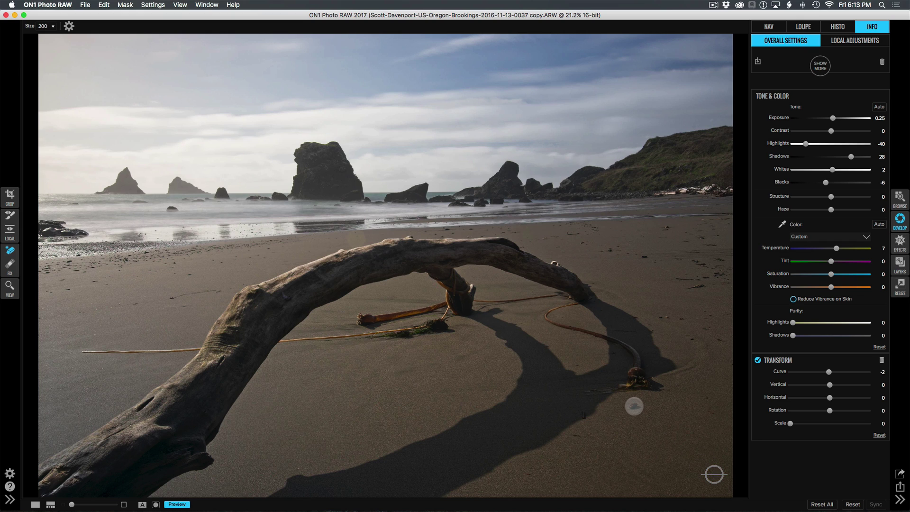
pyautogui.click(634, 406)
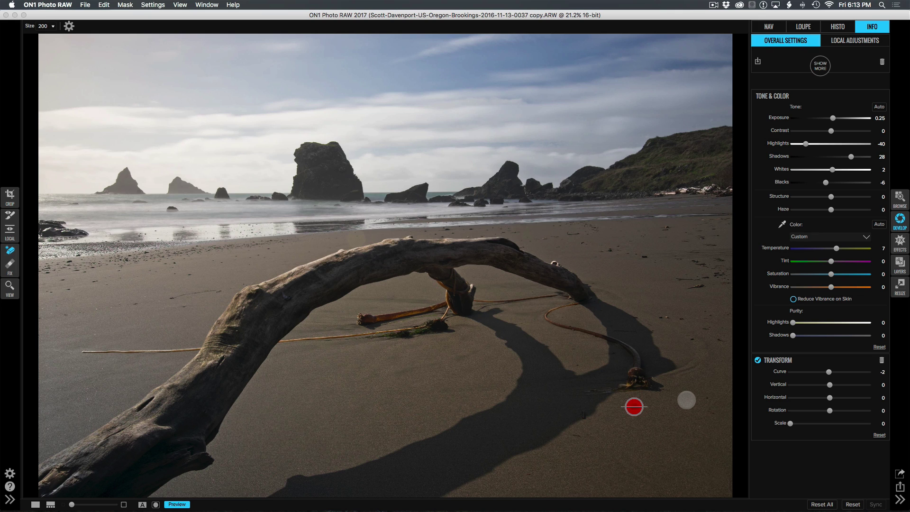
# Step: Reduce the eraser brush to size 100 and remove the small specks on the sand near the right edge and beside the driftwood's shadow
pyautogui.press('[')
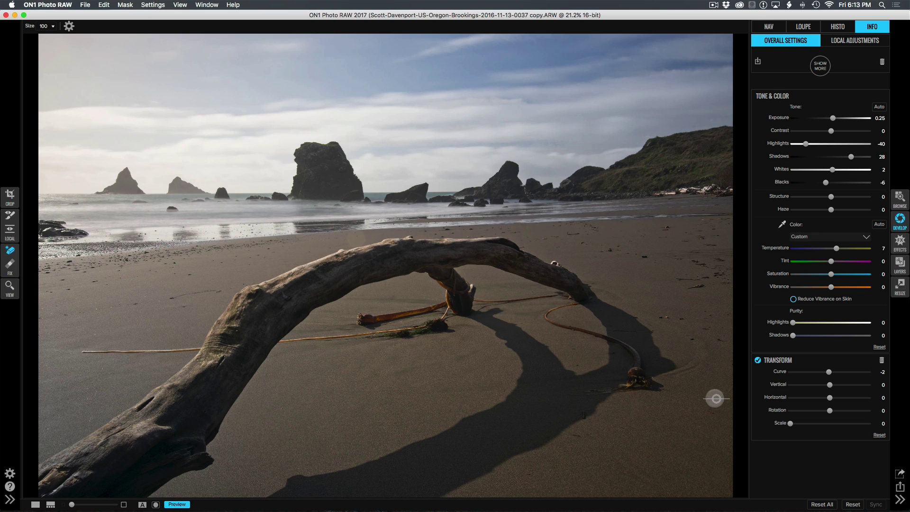
pyautogui.click(709, 397)
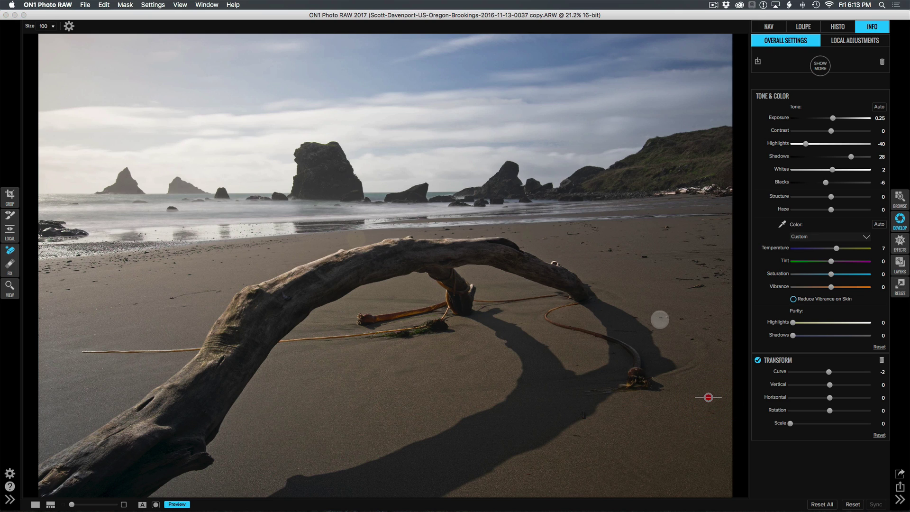
pyautogui.click(659, 318)
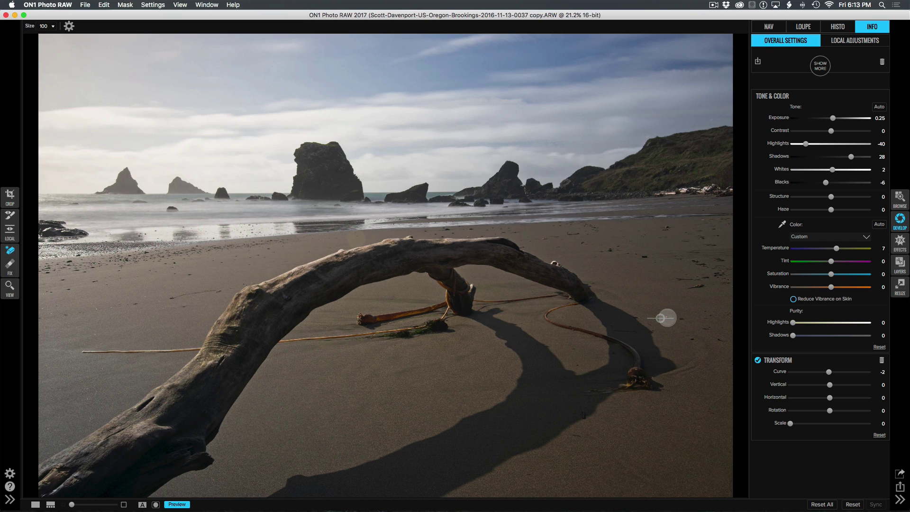
pyautogui.click(667, 317)
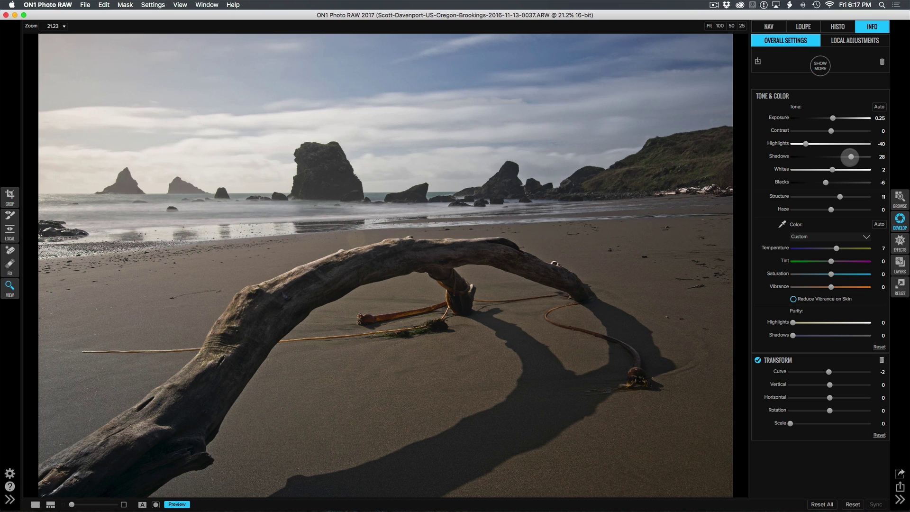
# Step: Raise the Tone Shadows to 40, and add a Dynamic Contrast filter in Effects
pyautogui.moveTo(850, 157); pyautogui.dragTo(857, 157)
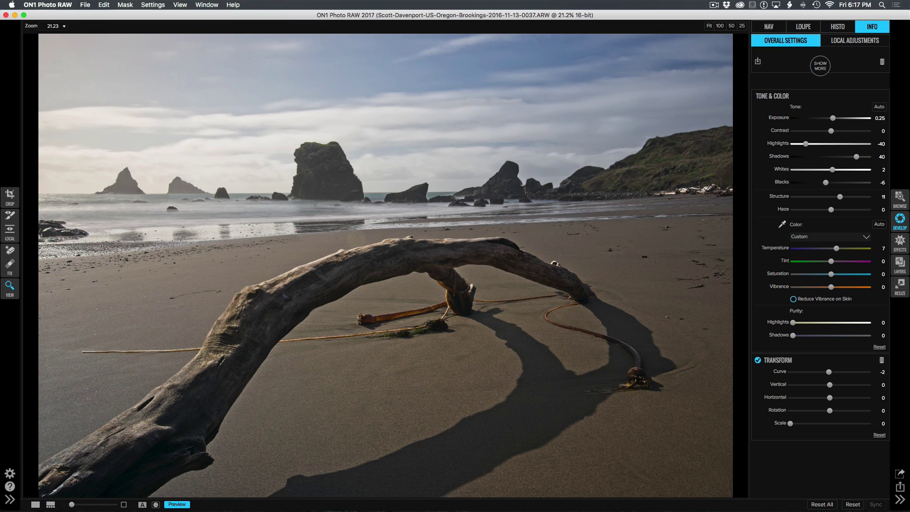
pyautogui.click(899, 241)
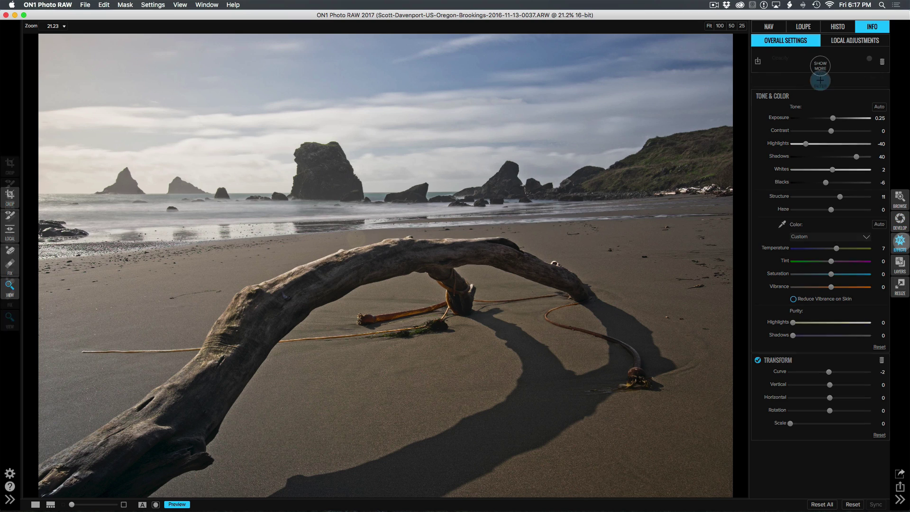
pyautogui.click(821, 80)
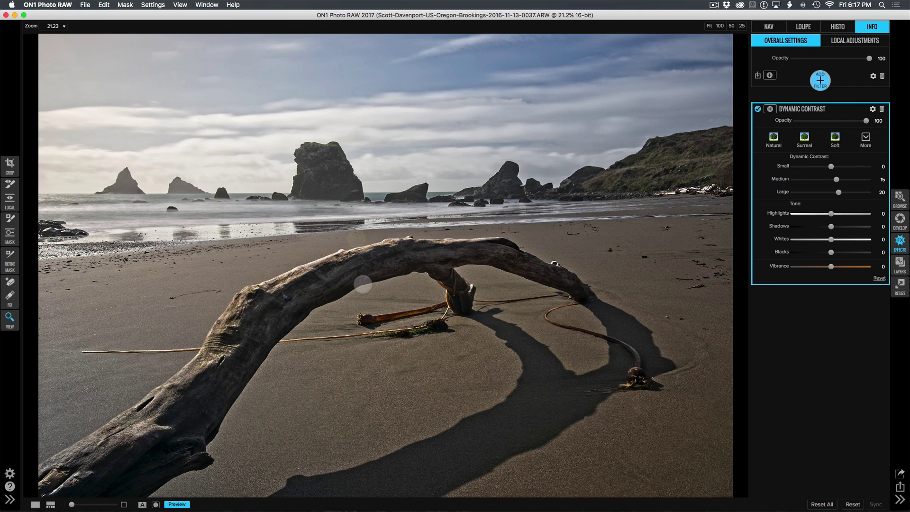
# Step: Invert the Dynamic Contrast mask to black, and set the masking brush to 100 opacity with the Perfect Brush enabled
pyautogui.click(770, 109)
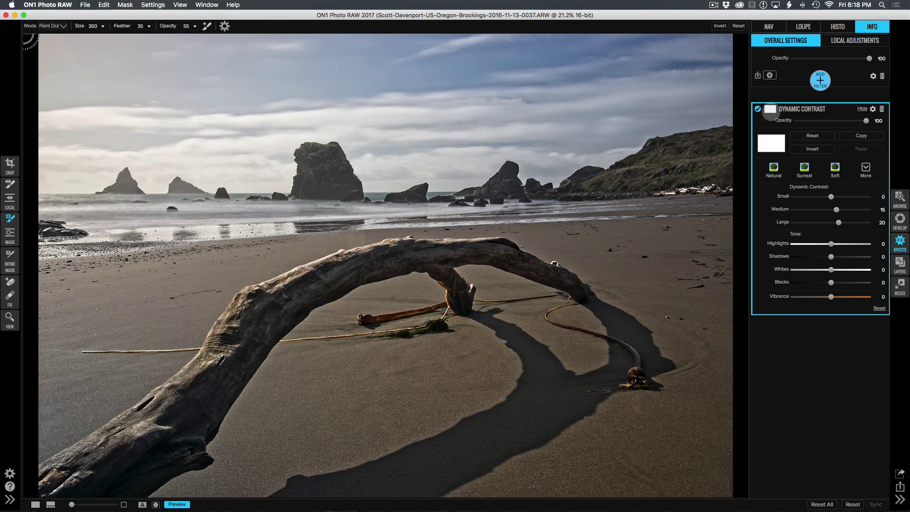
pyautogui.click(807, 150)
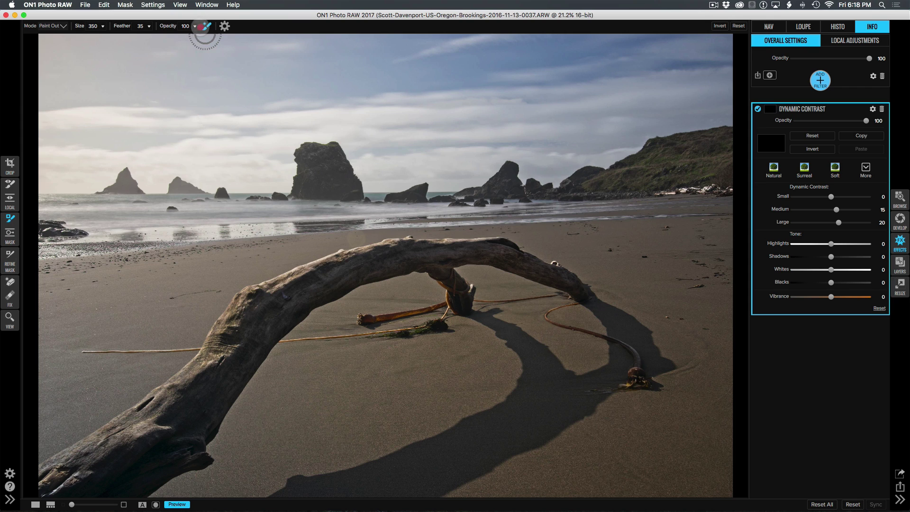
pyautogui.click(204, 27)
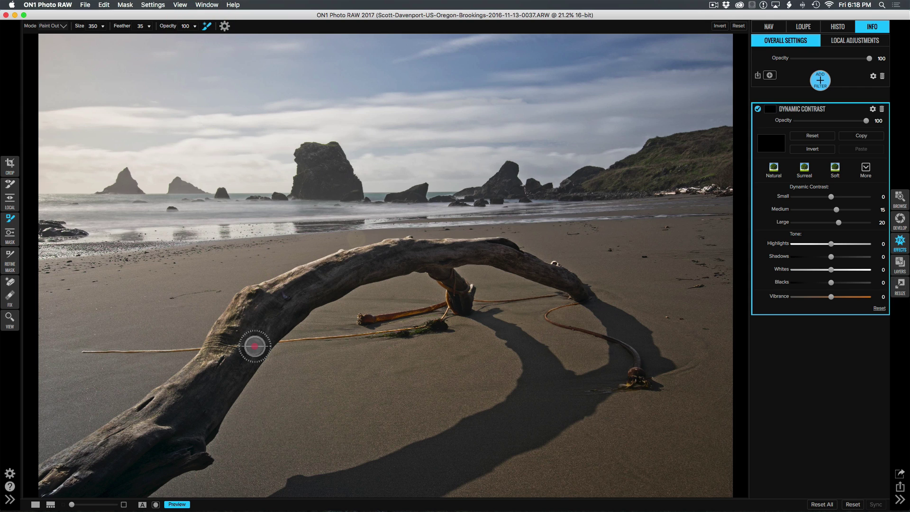
# Step: Change the masking brush to Paint In and brush the Dynamic Contrast effect onto the lower driftwood trunk at size 350
pyautogui.moveTo(255, 347); pyautogui.dragTo(173, 458)
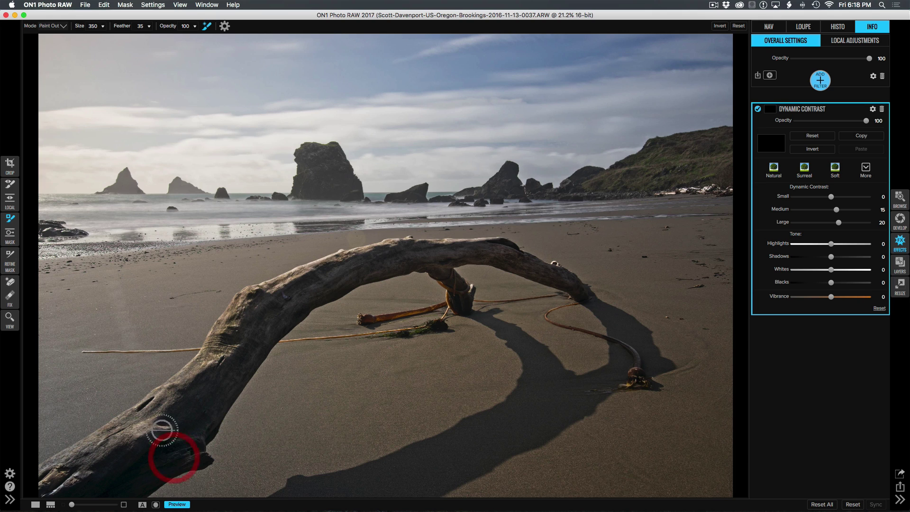
pyautogui.click(53, 26)
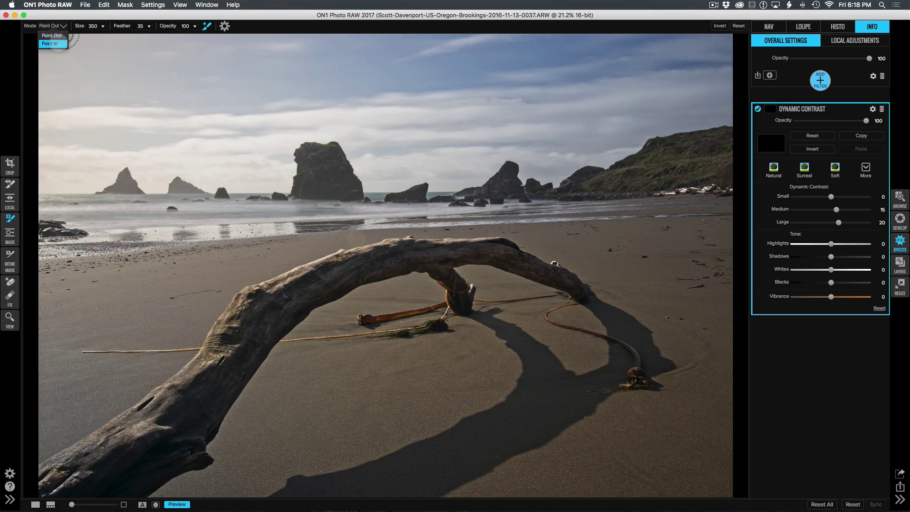
pyautogui.click(53, 43)
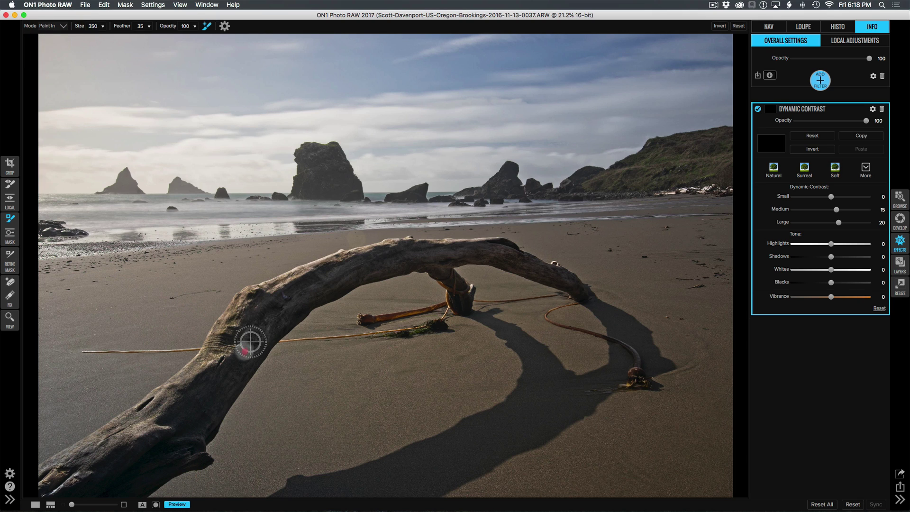
pyautogui.moveTo(250, 342)
pyautogui.mouseDown()
pyautogui.moveTo(215, 403)
pyautogui.moveTo(165, 457)
pyautogui.moveTo(118, 484)
pyautogui.moveTo(141, 457)
pyautogui.moveTo(92, 486)
pyautogui.moveTo(108, 471)
pyautogui.moveTo(66, 488)
pyautogui.moveTo(76, 475)
pyautogui.moveTo(54, 482)
pyautogui.moveTo(185, 390)
pyautogui.moveTo(229, 329)
pyautogui.mouseUp()
pyautogui.click(229, 326)
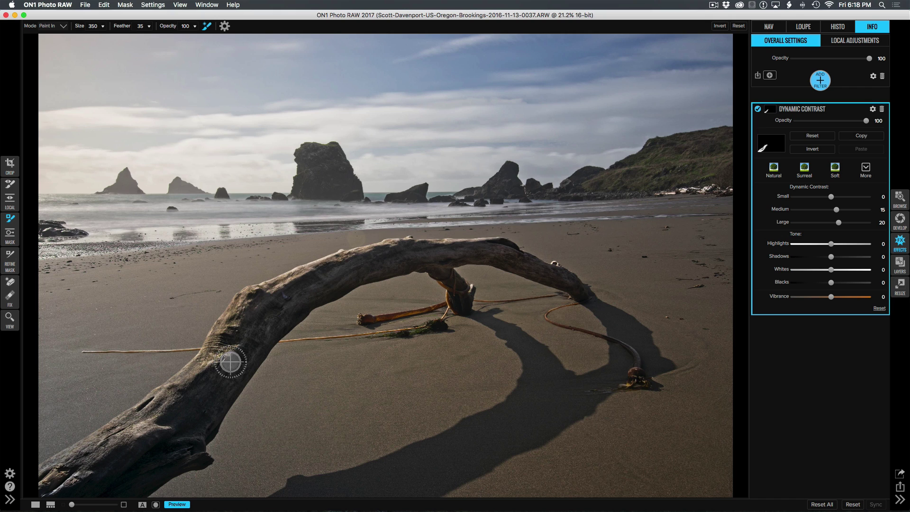
# Step: Show the mask in grayscale, fill the unpainted gap along the lower trunk, and hide the mask
pyautogui.press('m')
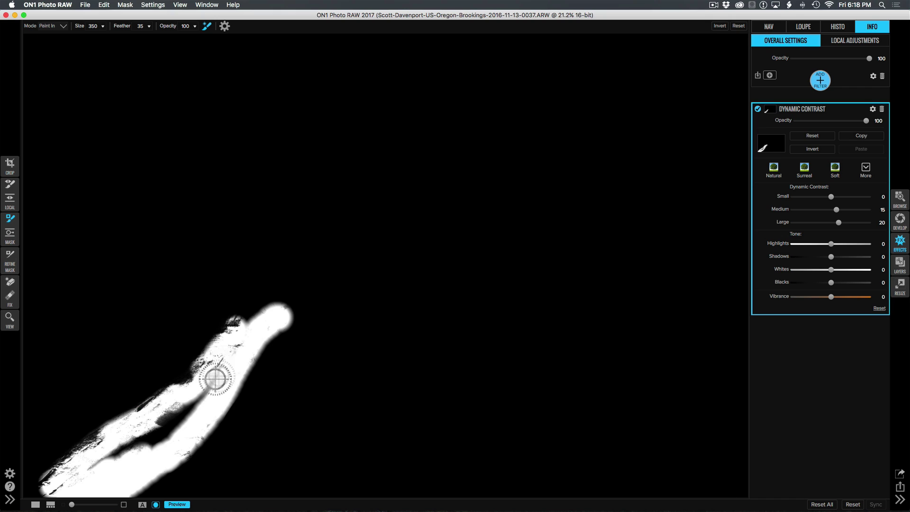
pyautogui.press('m')
pyautogui.press('m')
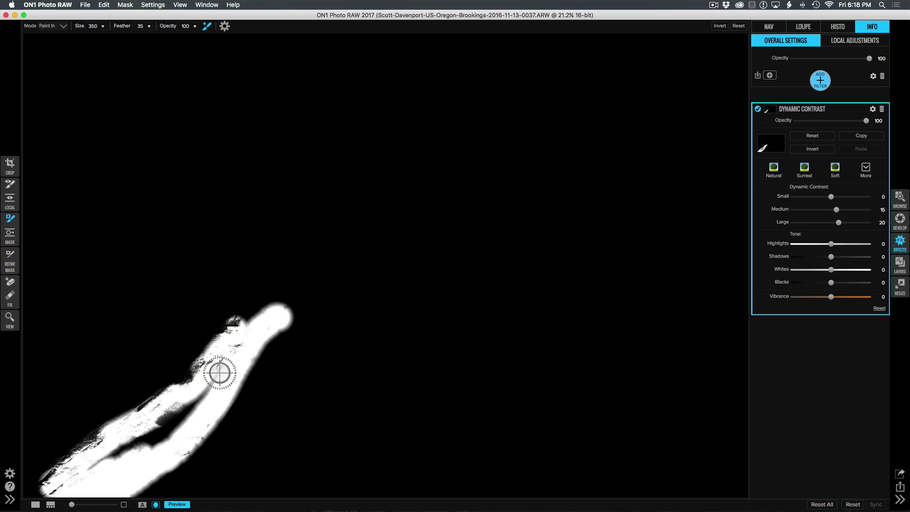
pyautogui.moveTo(219, 372)
pyautogui.mouseDown()
pyautogui.moveTo(137, 453)
pyautogui.moveTo(180, 407)
pyautogui.moveTo(48, 492)
pyautogui.mouseUp()
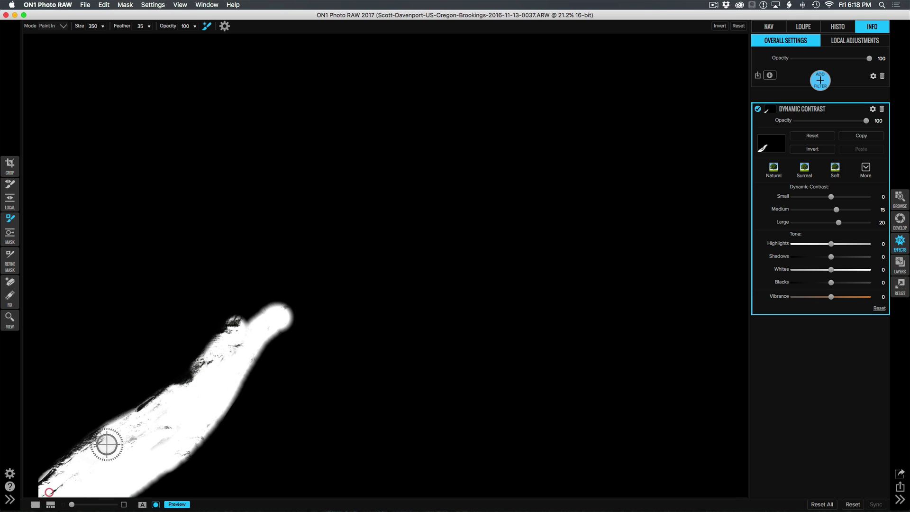
pyautogui.press('m')
# Step: Display the mask as a Red Overlay and paint the effect along the rest of the driftwood arch and its small branch
pyautogui.click(125, 5)
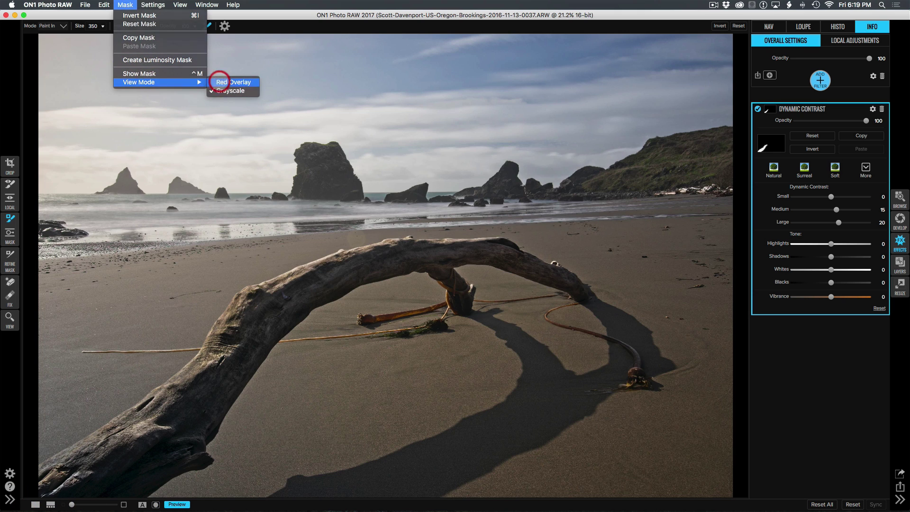
pyautogui.click(218, 81)
pyautogui.hotkey('ctrl', 'm')
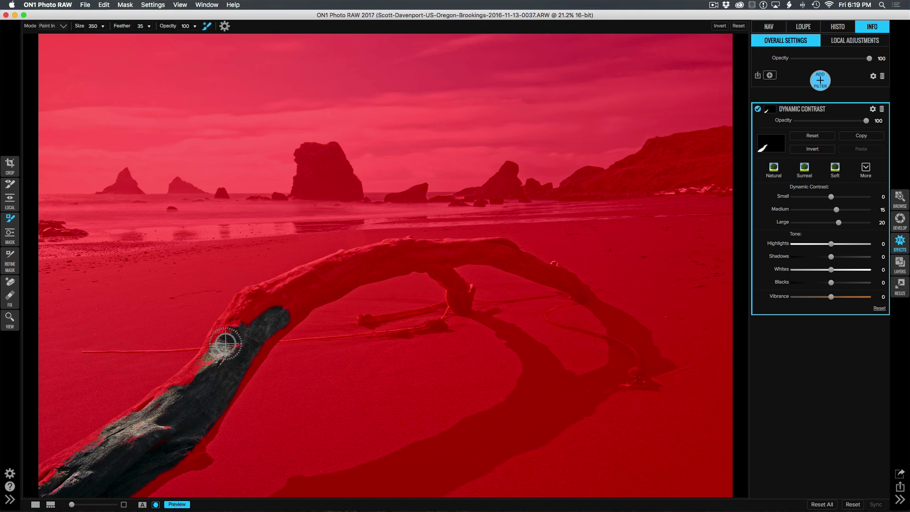
pyautogui.moveTo(225, 343)
pyautogui.mouseDown()
pyautogui.moveTo(323, 289)
pyautogui.moveTo(412, 258)
pyautogui.moveTo(449, 256)
pyautogui.moveTo(443, 270)
pyautogui.moveTo(459, 299)
pyautogui.moveTo(465, 255)
pyautogui.moveTo(509, 260)
pyautogui.moveTo(575, 285)
pyautogui.moveTo(508, 253)
pyautogui.mouseUp()
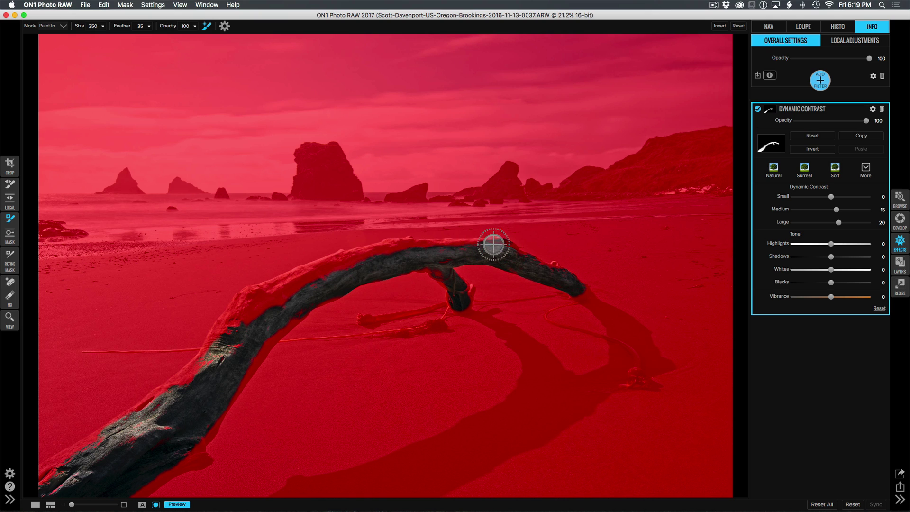
# Step: Paint in the missed upper edge of the driftwood with smaller brushes of size 175 and 100
pyautogui.press('[')
pyautogui.moveTo(505, 245)
pyautogui.mouseDown()
pyautogui.moveTo(390, 244)
pyautogui.moveTo(343, 266)
pyautogui.moveTo(379, 253)
pyautogui.moveTo(299, 271)
pyautogui.moveTo(265, 295)
pyautogui.moveTo(320, 268)
pyautogui.moveTo(276, 287)
pyautogui.moveTo(257, 301)
pyautogui.moveTo(317, 271)
pyautogui.moveTo(253, 311)
pyautogui.moveTo(254, 295)
pyautogui.moveTo(211, 334)
pyautogui.moveTo(189, 376)
pyautogui.moveTo(159, 400)
pyautogui.moveTo(186, 370)
pyautogui.moveTo(149, 395)
pyautogui.moveTo(110, 436)
pyautogui.moveTo(81, 443)
pyautogui.moveTo(30, 486)
pyautogui.mouseUp()
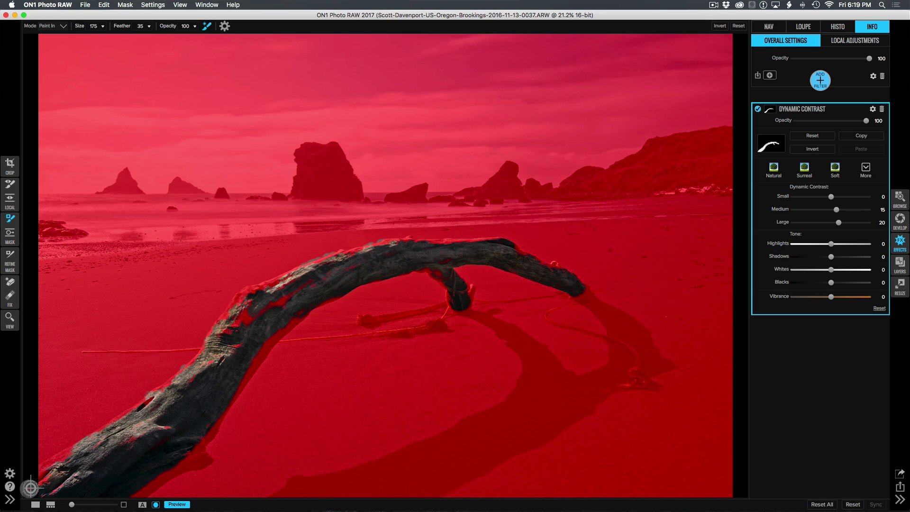
pyautogui.moveTo(240, 298)
pyautogui.mouseDown()
pyautogui.moveTo(230, 334)
pyautogui.moveTo(260, 304)
pyautogui.moveTo(246, 316)
pyautogui.moveTo(326, 270)
pyautogui.moveTo(277, 303)
pyautogui.moveTo(310, 257)
pyautogui.mouseUp()
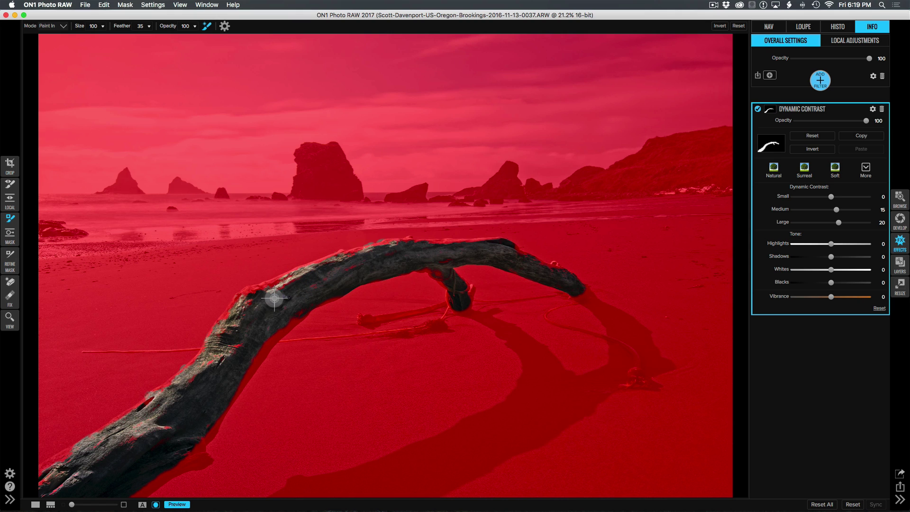
# Step: Enlarge the brush to size 175 and paint in the lower edge of the trunk down to its broken knot
pyautogui.press(']')
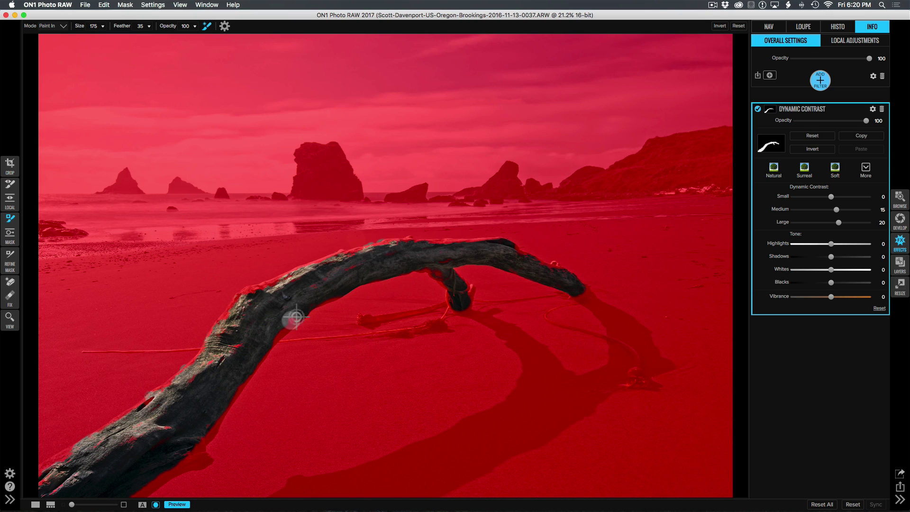
pyautogui.moveTo(230, 390)
pyautogui.mouseDown()
pyautogui.moveTo(187, 457)
pyautogui.moveTo(203, 461)
pyautogui.moveTo(177, 468)
pyautogui.mouseUp()
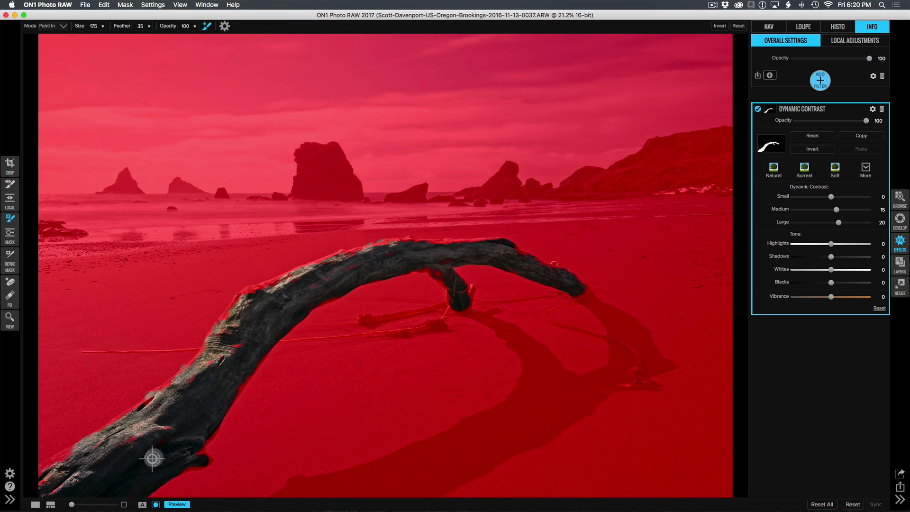
pyautogui.press('super+m')
pyautogui.press('super+m')
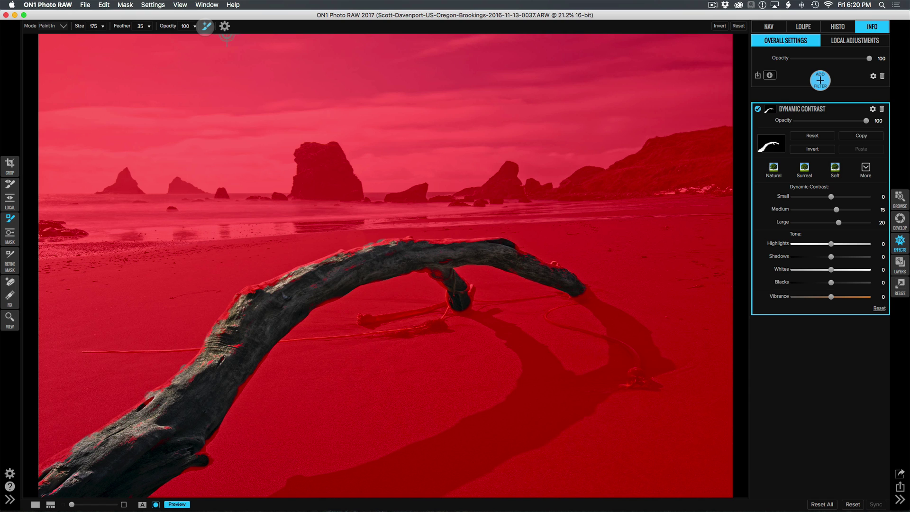
# Step: Set the mask view to Grayscale, disable the Perfect Brush, and fill the dark specks inside the lower trunk at size 175
pyautogui.click(125, 6)
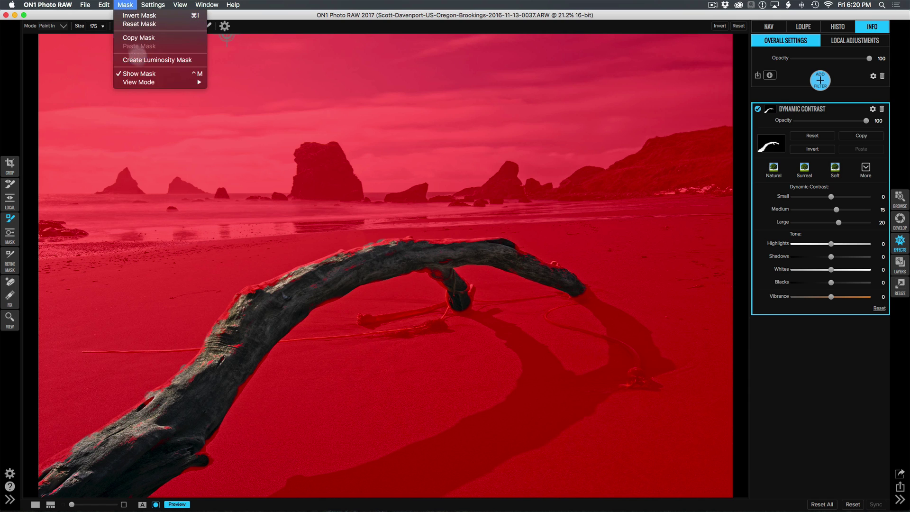
pyautogui.moveTo(144, 82)
pyautogui.click(219, 91)
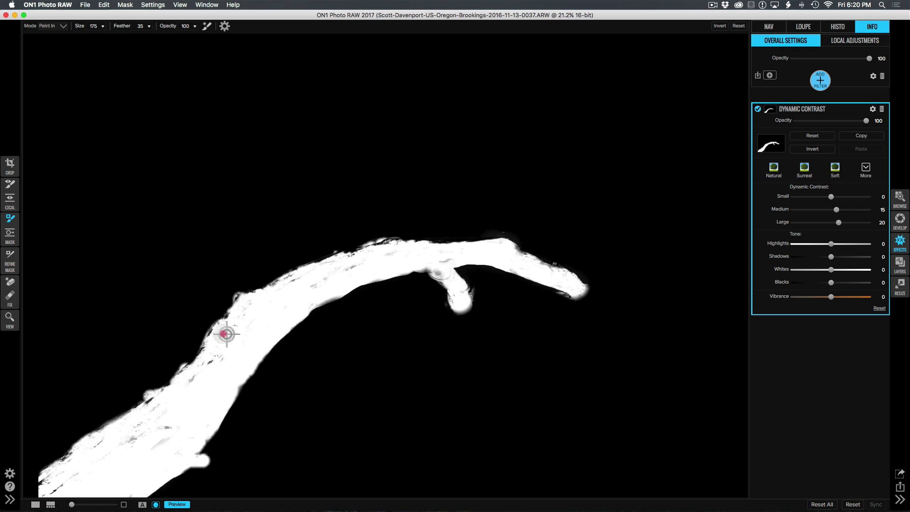
pyautogui.moveTo(195, 383); pyautogui.dragTo(195, 379)
pyautogui.moveTo(167, 412)
pyautogui.mouseDown()
pyautogui.moveTo(122, 447)
pyautogui.moveTo(164, 430)
pyautogui.moveTo(151, 449)
pyautogui.moveTo(185, 426)
pyautogui.moveTo(185, 444)
pyautogui.moveTo(136, 473)
pyautogui.moveTo(117, 472)
pyautogui.moveTo(98, 446)
pyautogui.moveTo(47, 495)
pyautogui.moveTo(76, 462)
pyautogui.moveTo(44, 484)
pyautogui.mouseUp()
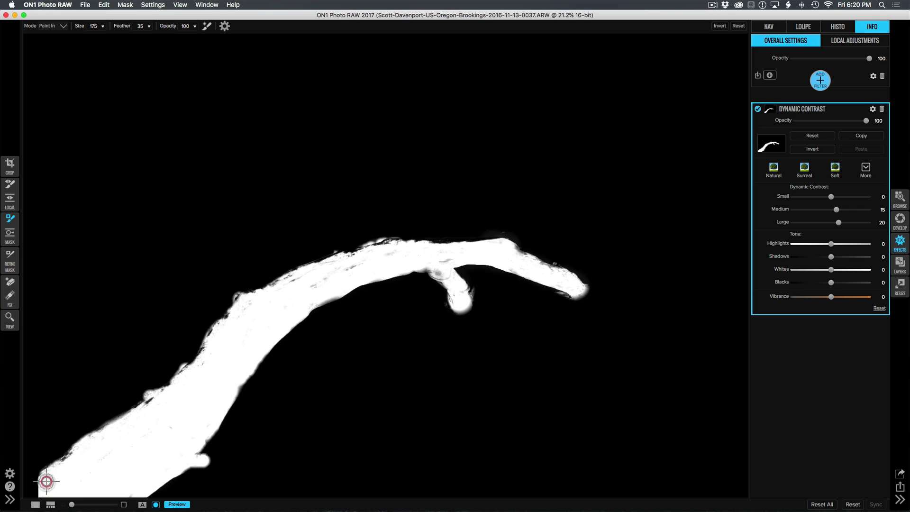
# Step: Fill the remaining specks inside the arch's mask, reducing the brush to size 125, and hide the mask
pyautogui.moveTo(314, 287)
pyautogui.mouseDown()
pyautogui.moveTo(398, 256)
pyautogui.moveTo(450, 263)
pyautogui.moveTo(437, 270)
pyautogui.mouseUp()
pyautogui.moveTo(498, 251)
pyautogui.mouseDown()
pyautogui.moveTo(538, 273)
pyautogui.moveTo(523, 258)
pyautogui.moveTo(575, 287)
pyautogui.mouseUp()
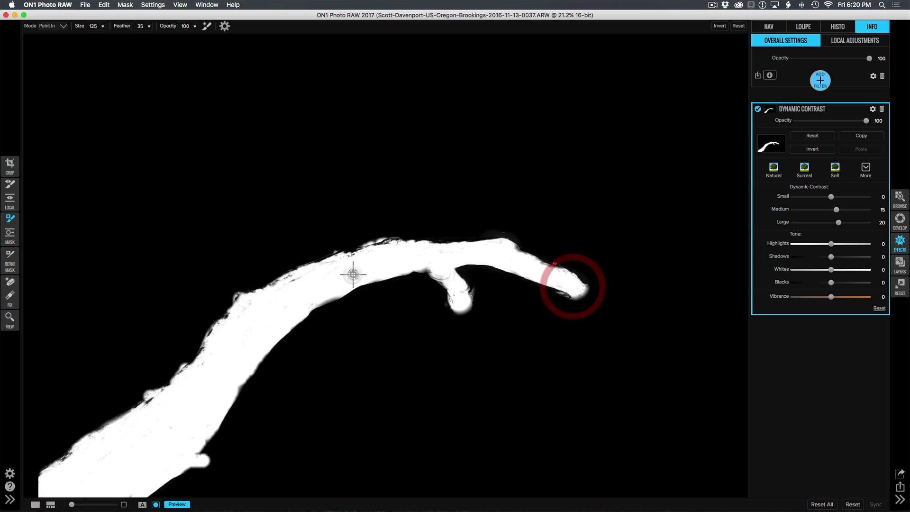
pyautogui.moveTo(313, 274)
pyautogui.mouseDown()
pyautogui.moveTo(278, 284)
pyautogui.moveTo(236, 320)
pyautogui.moveTo(258, 299)
pyautogui.moveTo(253, 318)
pyautogui.mouseUp()
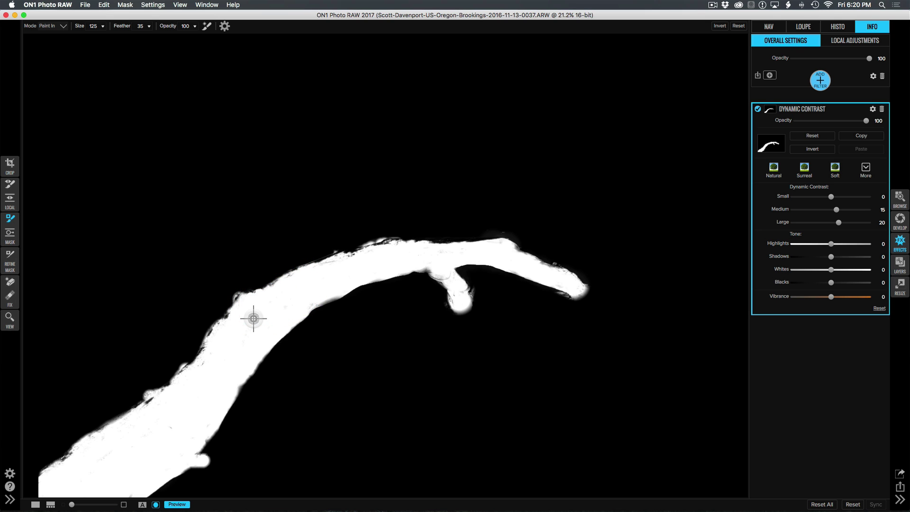
pyautogui.moveTo(205, 359); pyautogui.dragTo(197, 376)
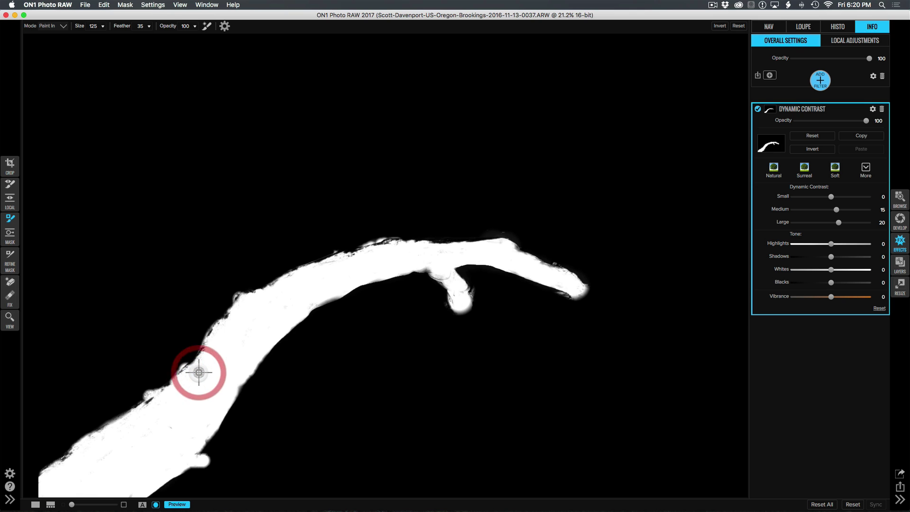
pyautogui.press('super+m')
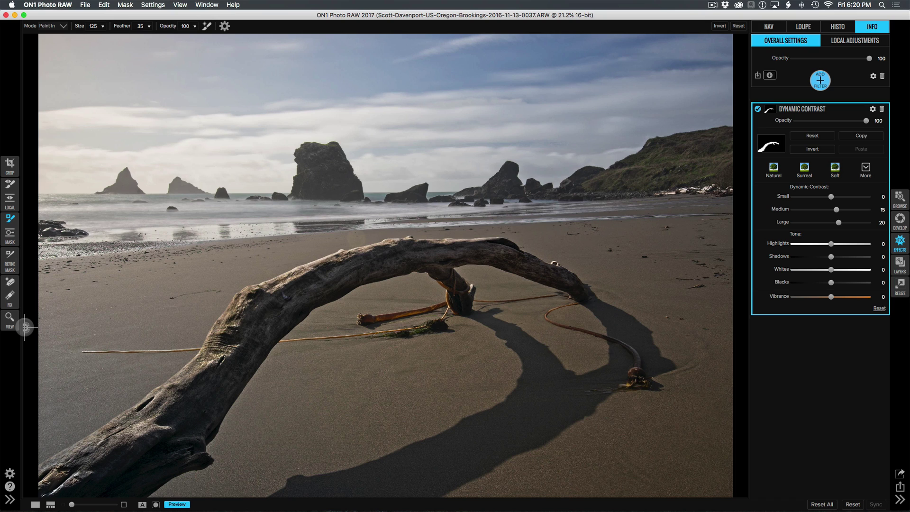
# Step: Set the Dynamic Contrast filter's Medium to 35 and Small to 13, toggling the filter to compare before and after
pyautogui.click(758, 109)
pyautogui.click(758, 109)
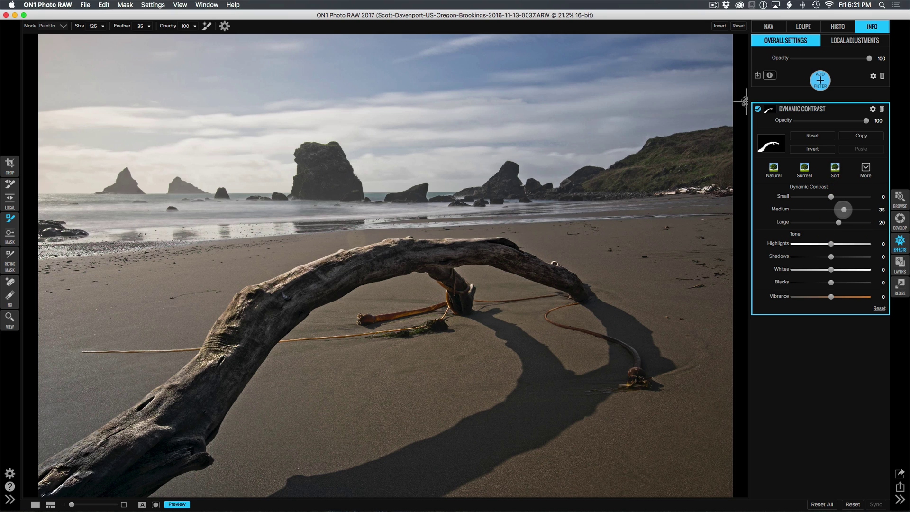
pyautogui.moveTo(831, 196); pyautogui.dragTo(836, 196)
pyautogui.click(835, 197)
pyautogui.click(757, 110)
pyautogui.click(757, 109)
pyautogui.click(757, 110)
pyautogui.click(758, 109)
# Step: Raise the Dynamic Contrast filter's Shadows to 17 and switch the filter off to compare
pyautogui.click(831, 257)
pyautogui.moveTo(831, 257); pyautogui.dragTo(834, 257)
pyautogui.moveTo(834, 256); pyautogui.dragTo(837, 257)
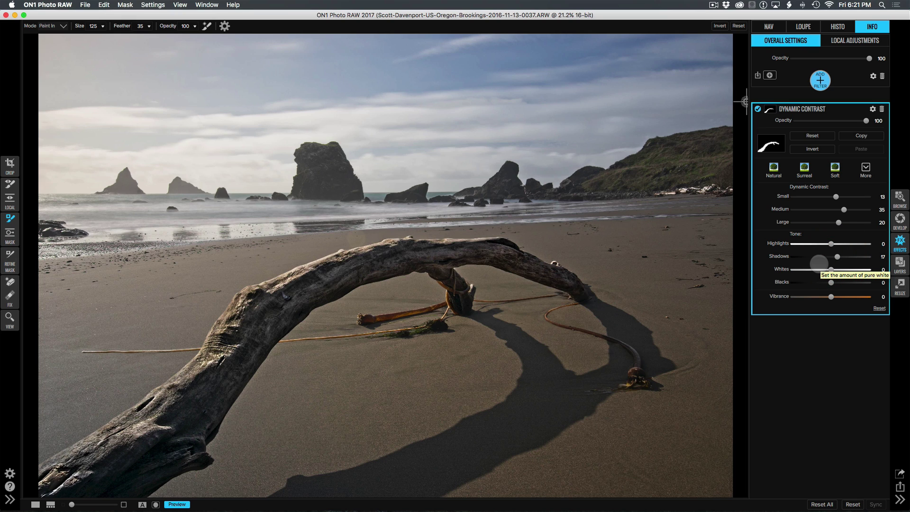
pyautogui.click(758, 109)
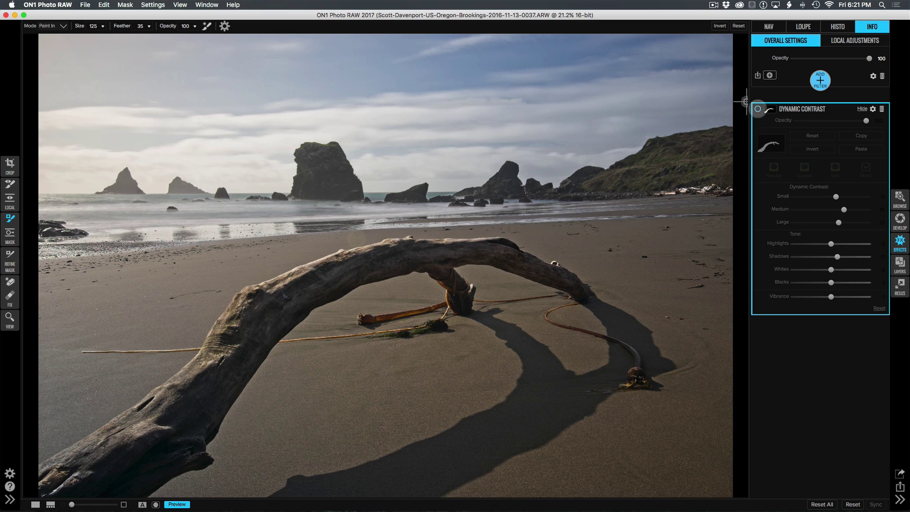
# Step: Toggle the Dynamic Contrast filter to compare before and after, leaving it switched on
pyautogui.click(757, 108)
pyautogui.click(758, 108)
pyautogui.click(758, 109)
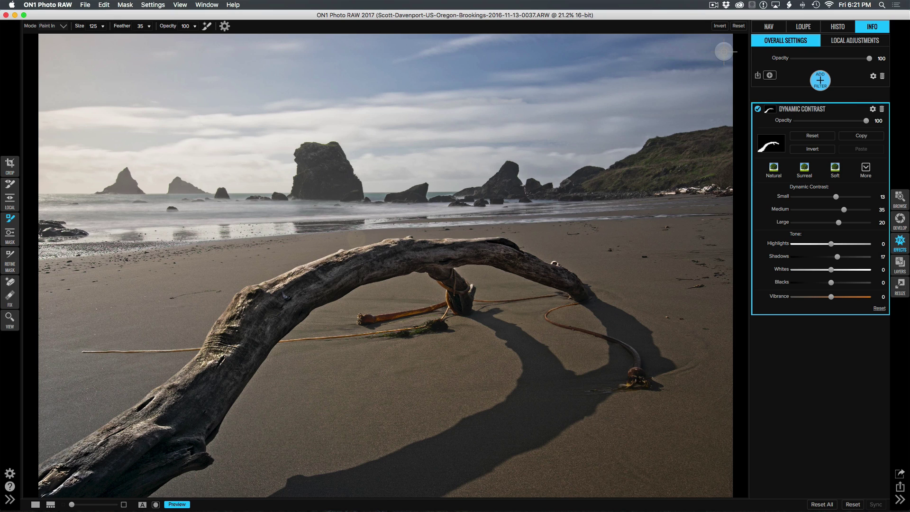
# Step: Set the local adjustment layer's Exposure to -0.45 and Detail to -10
pyautogui.click(853, 41)
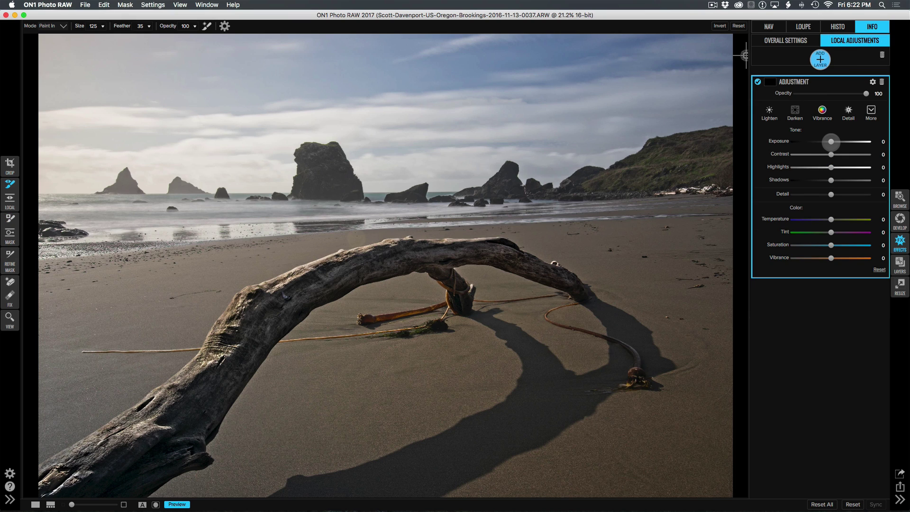
pyautogui.moveTo(831, 141); pyautogui.dragTo(827, 142)
pyautogui.moveTo(830, 195); pyautogui.dragTo(822, 195)
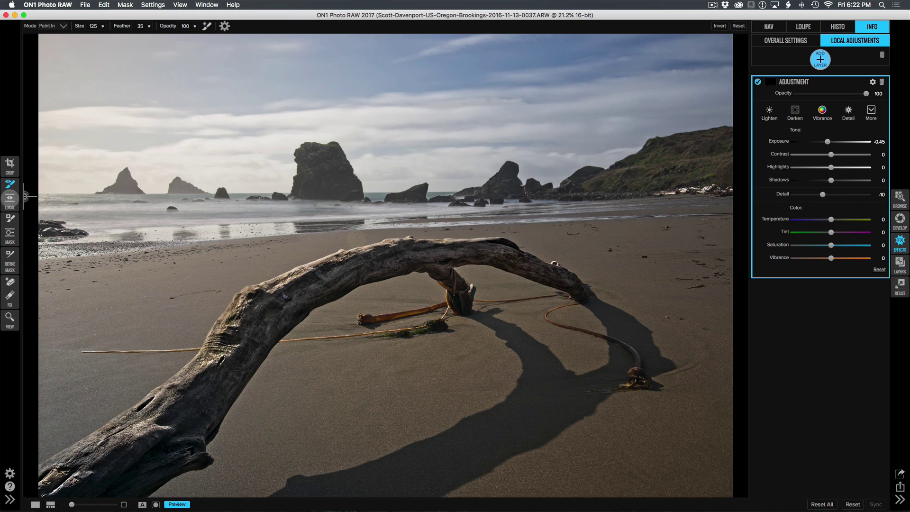
# Step: Place a Linear Top gradient on the adjustment over the sky, tilting it along the shoreline and widening its transition
pyautogui.click(10, 196)
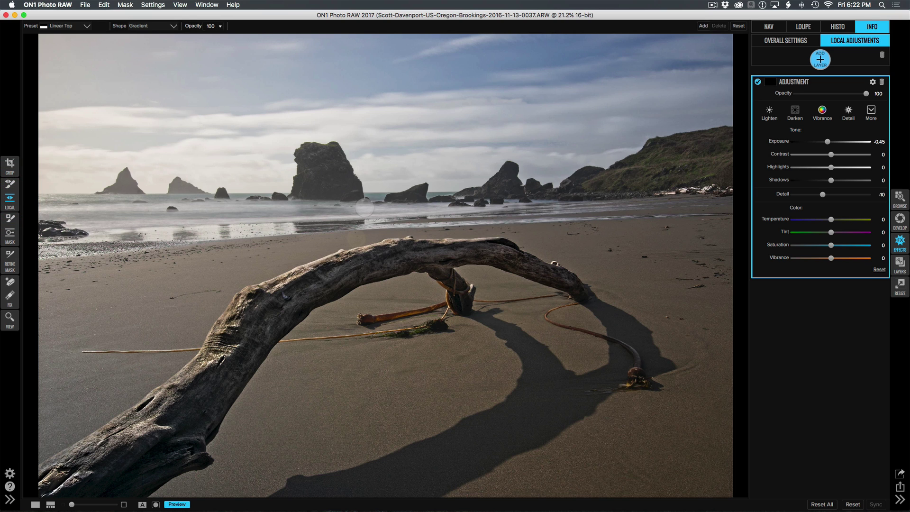
pyautogui.click(365, 207)
pyautogui.moveTo(395, 208); pyautogui.dragTo(535, 192)
pyautogui.moveTo(449, 152); pyautogui.dragTo(449, 135)
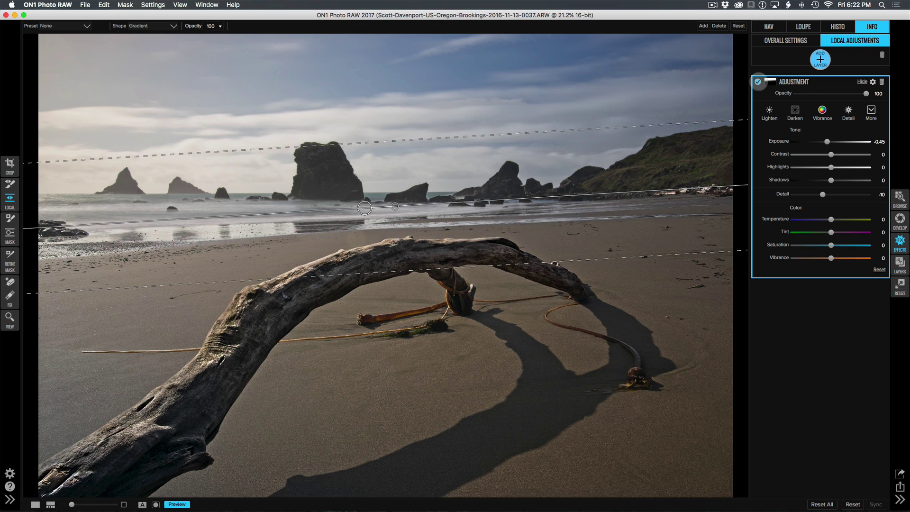
# Step: Toggle the local adjustment to compare before and after, and shift its gradient slightly lower
pyautogui.click(758, 82)
pyautogui.click(757, 82)
pyautogui.click(757, 82)
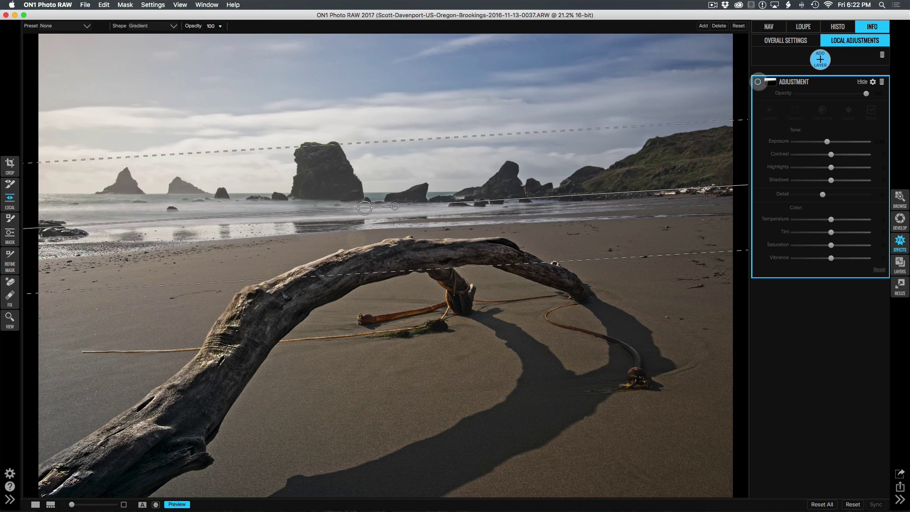
pyautogui.click(757, 82)
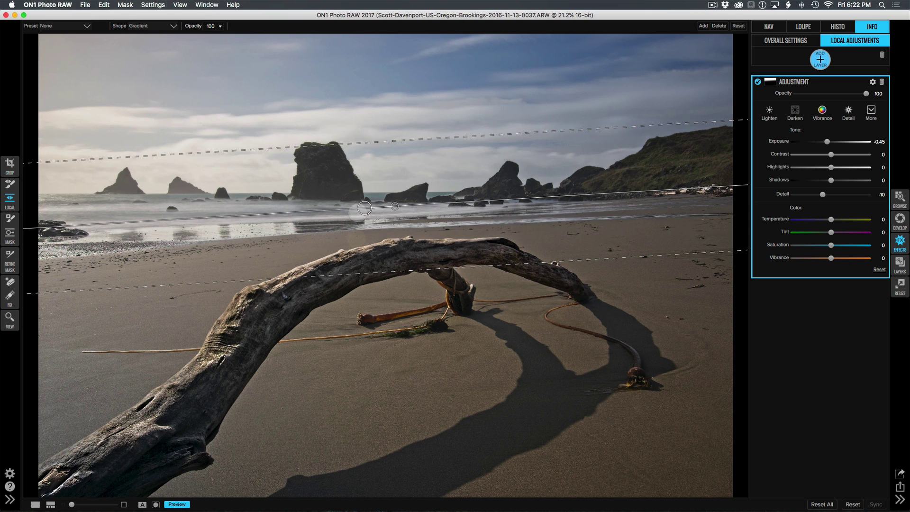
pyautogui.click(363, 211)
pyautogui.moveTo(363, 211); pyautogui.dragTo(362, 215)
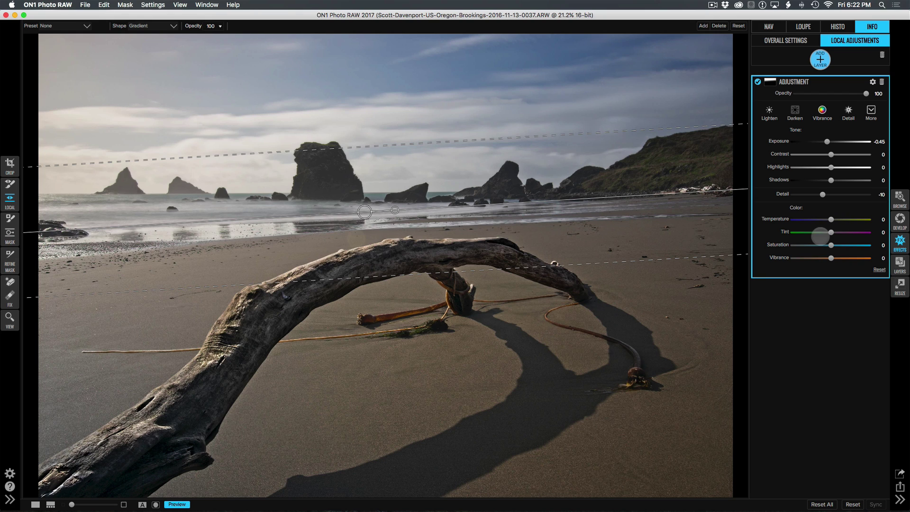
# Step: Add a Black & White filter, apply the automatic color response, and set Yellow to -42 and Red to -8
pyautogui.click(793, 40)
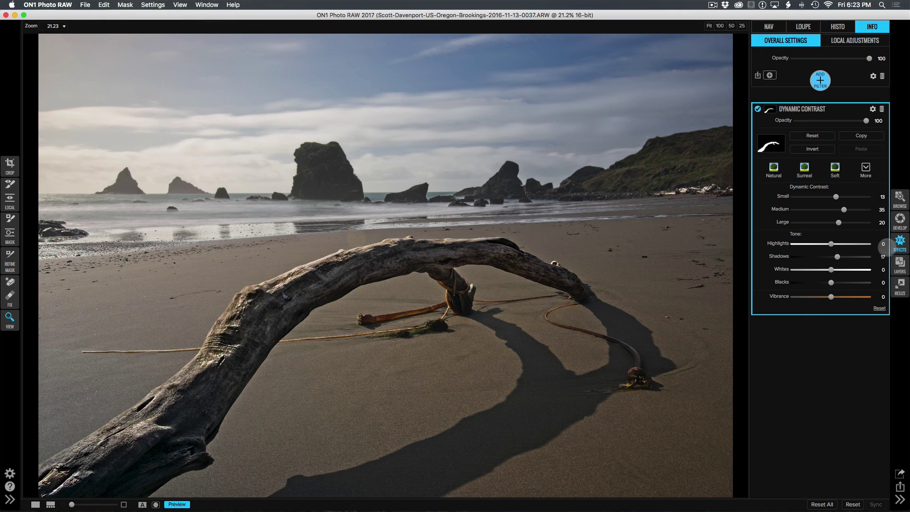
pyautogui.click(820, 79)
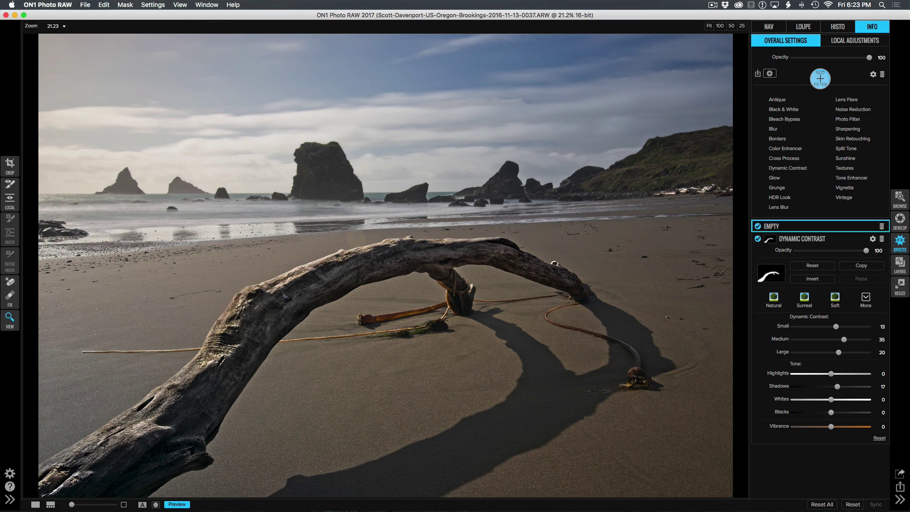
pyautogui.click(788, 110)
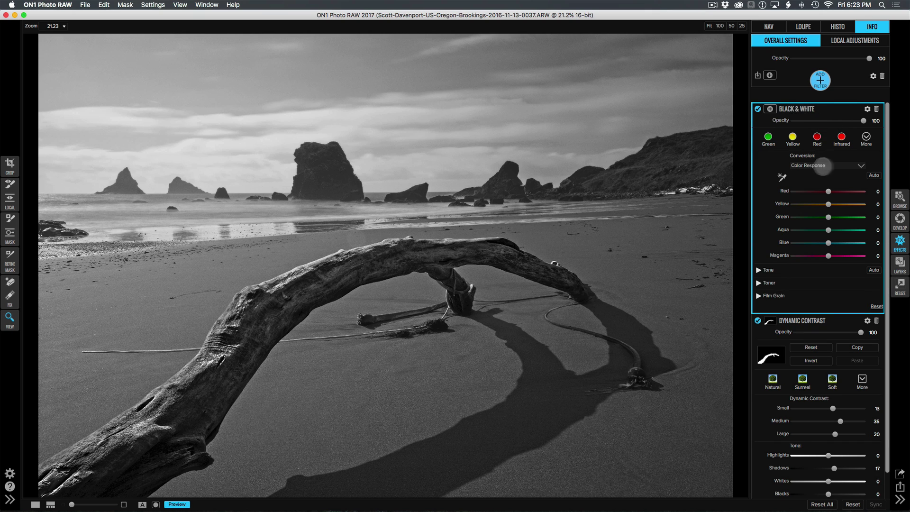
pyautogui.click(874, 175)
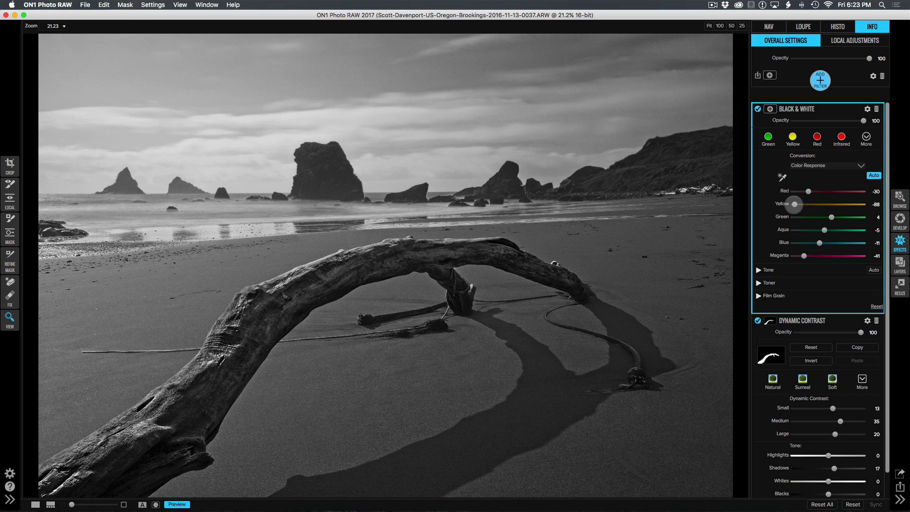
pyautogui.moveTo(793, 204); pyautogui.dragTo(803, 204)
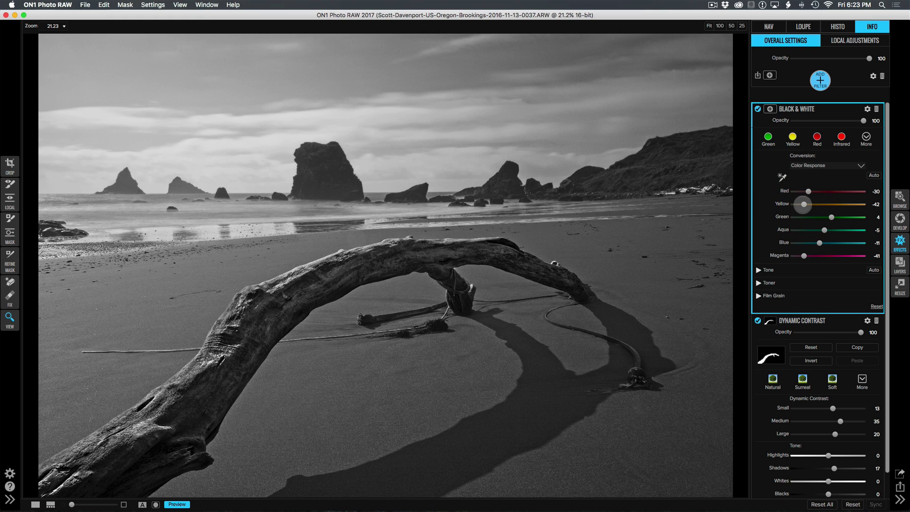
pyautogui.moveTo(808, 191); pyautogui.dragTo(822, 191)
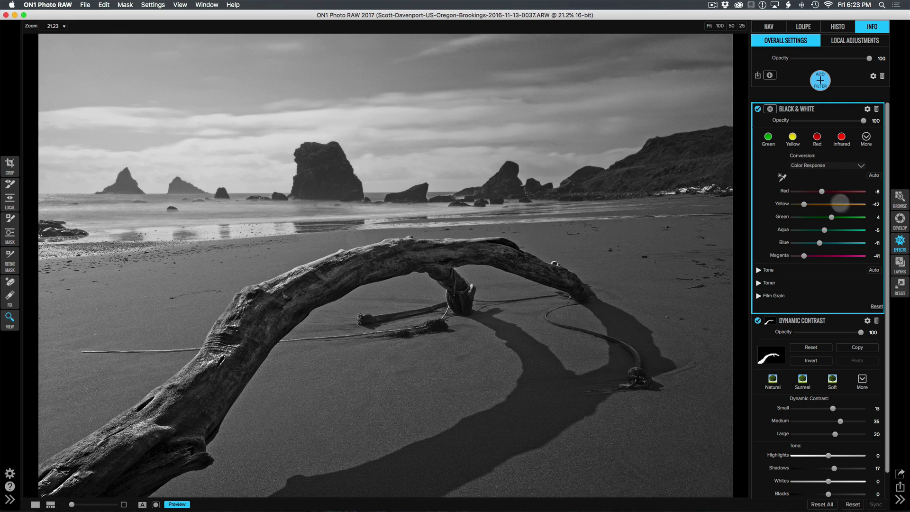
# Step: Set the Black & White filter's Green to -24, Aqua to -36 and Blue to -10, toggling the filter to compare
pyautogui.moveTo(831, 217)
pyautogui.mouseDown()
pyautogui.moveTo(803, 217)
pyautogui.moveTo(819, 217)
pyautogui.mouseUp()
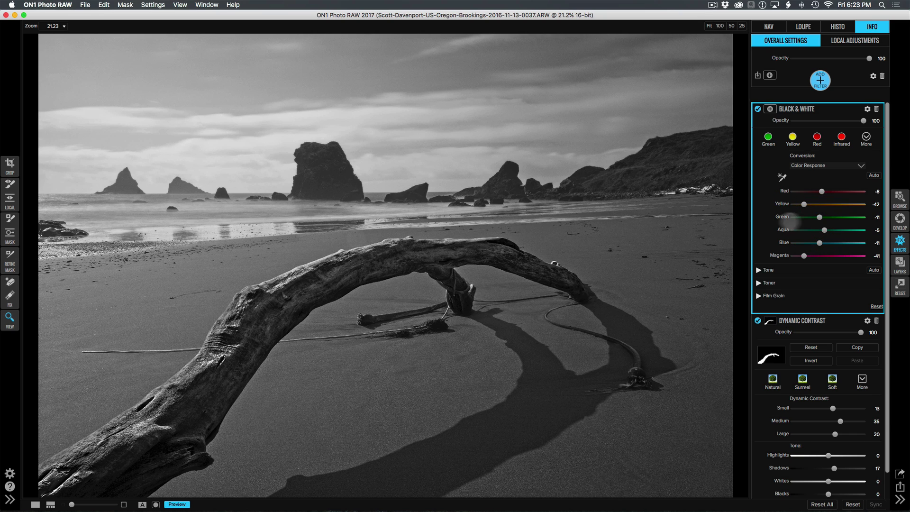
pyautogui.moveTo(820, 216); pyautogui.dragTo(811, 217)
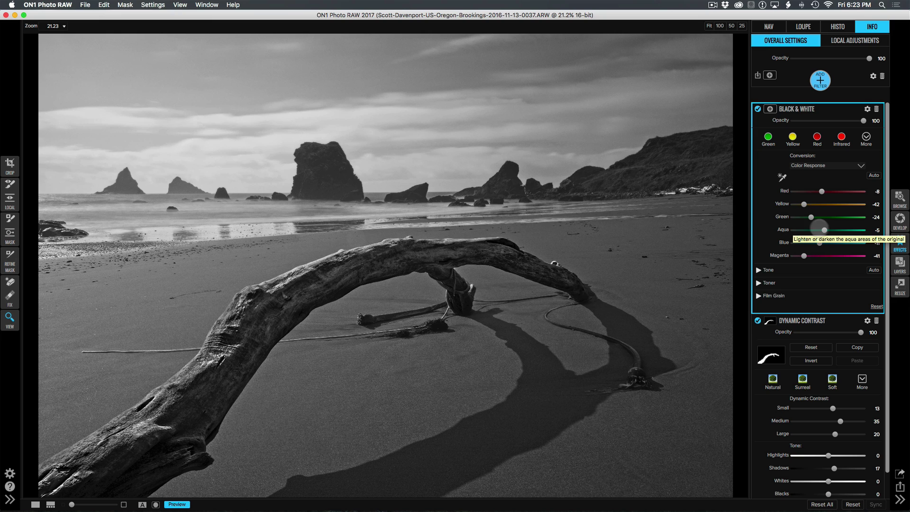
pyautogui.moveTo(824, 230); pyautogui.dragTo(806, 232)
pyautogui.click(806, 232)
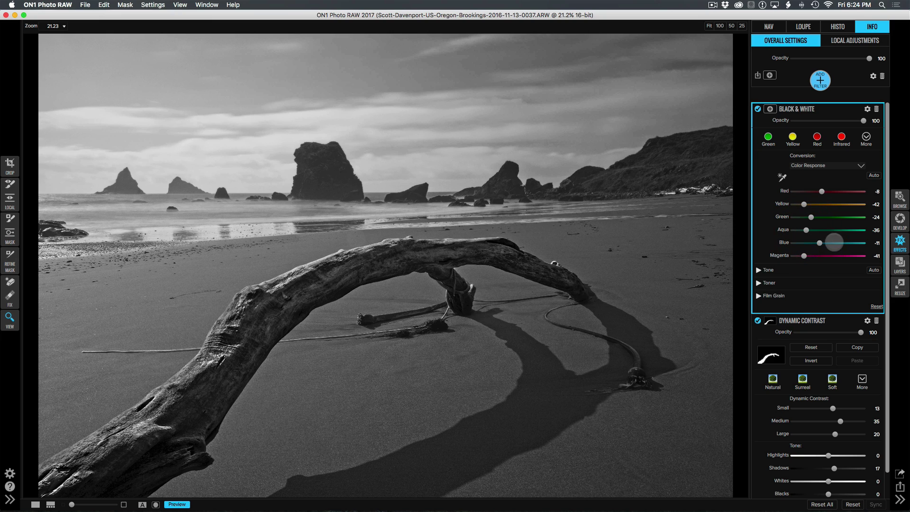
pyautogui.moveTo(818, 243); pyautogui.dragTo(820, 242)
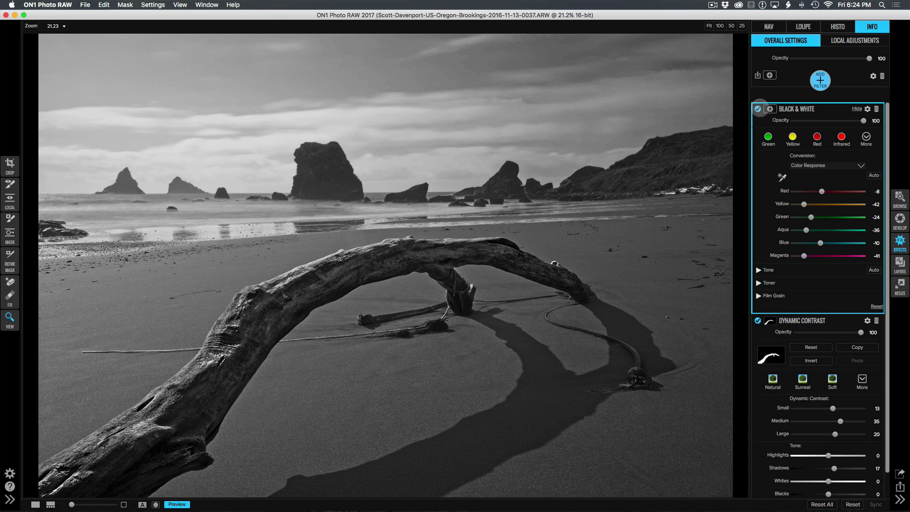
pyautogui.click(757, 108)
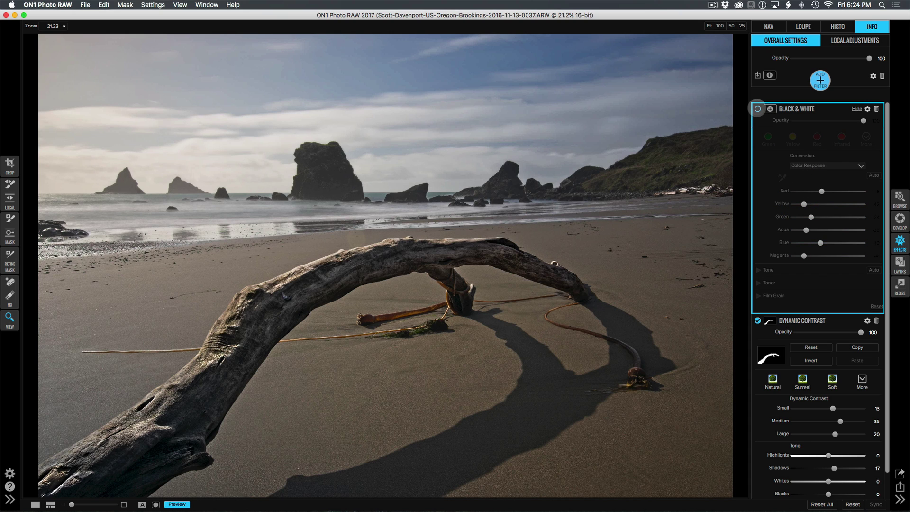
pyautogui.click(757, 108)
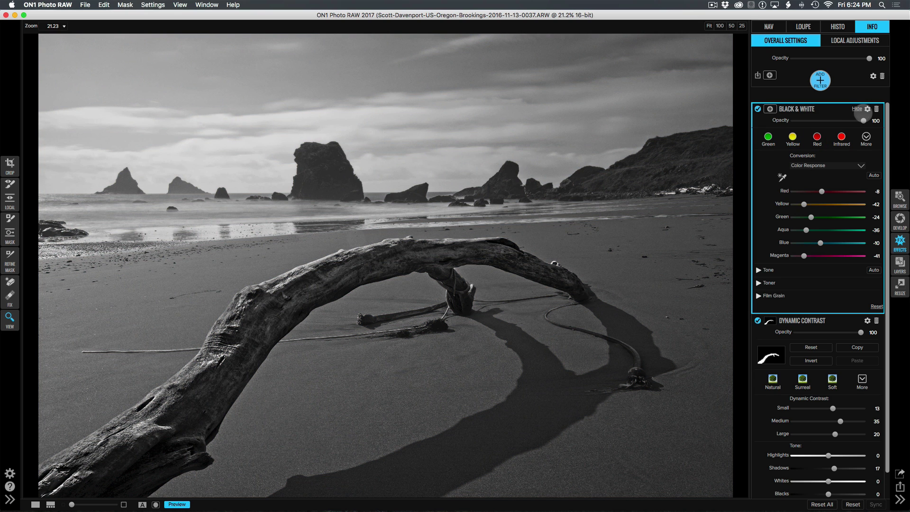
# Step: Change the Black & White filter's blending mode to Luminosity and toggle the filter to compare before and after
pyautogui.click(867, 109)
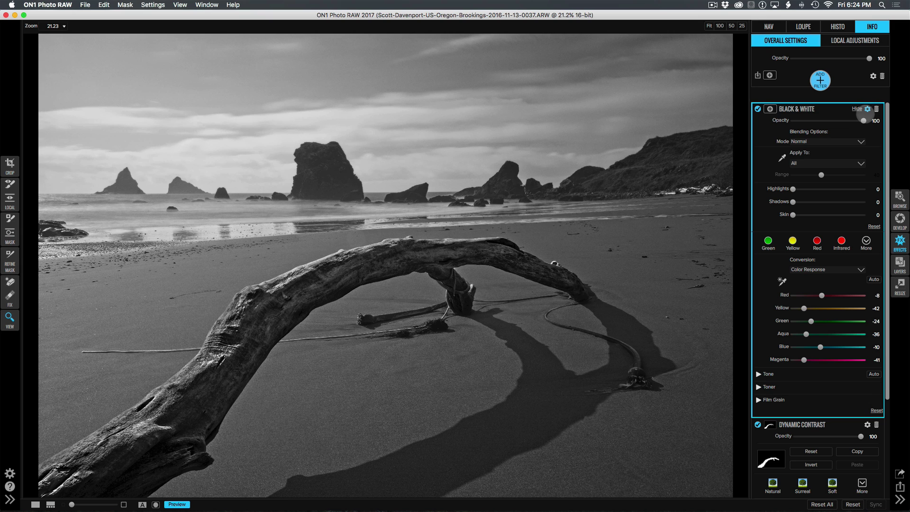
pyautogui.click(861, 141)
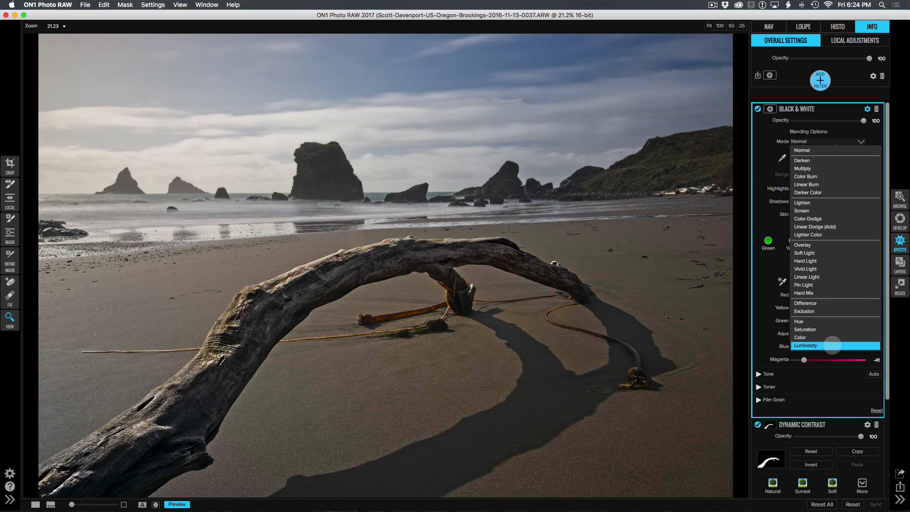
pyautogui.click(832, 346)
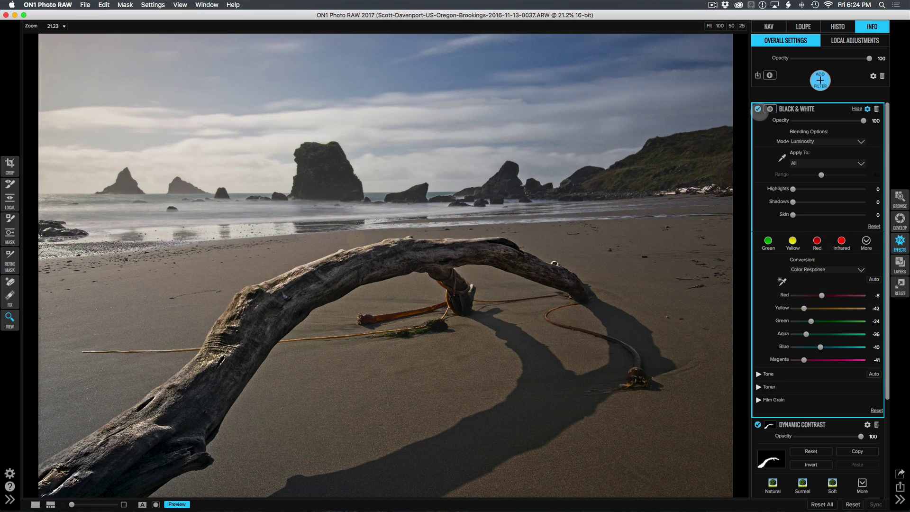
pyautogui.click(758, 109)
pyautogui.click(758, 109)
pyautogui.click(758, 109)
pyautogui.click(758, 109)
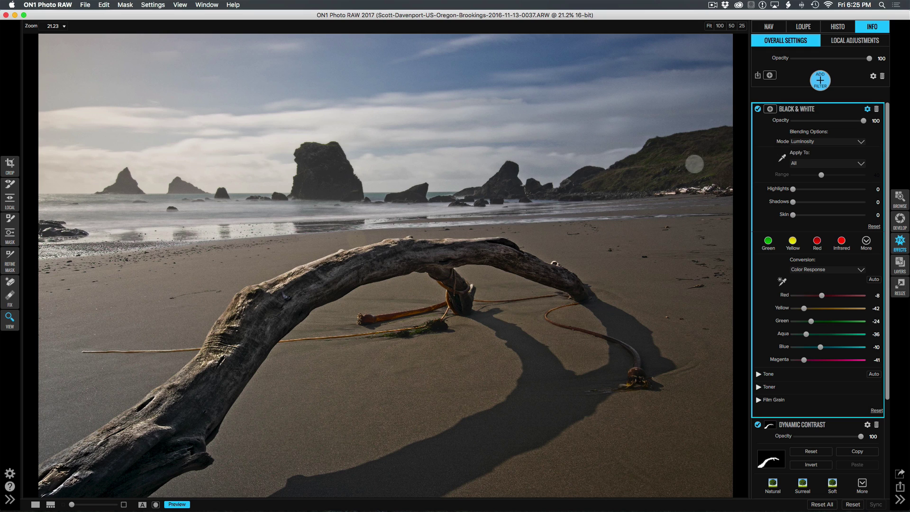
# Step: Add a Split Tone filter with the Ocean style and reduce its opacity to 90
pyautogui.click(818, 85)
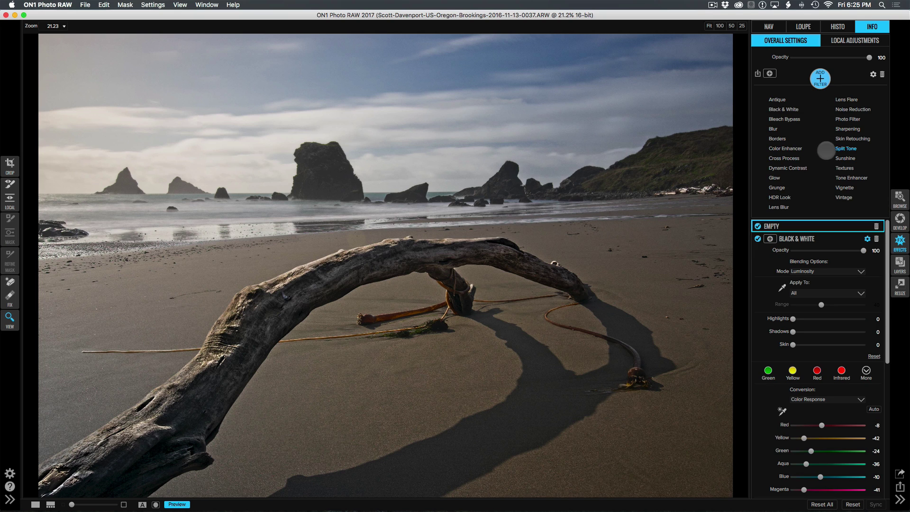
pyautogui.click(842, 148)
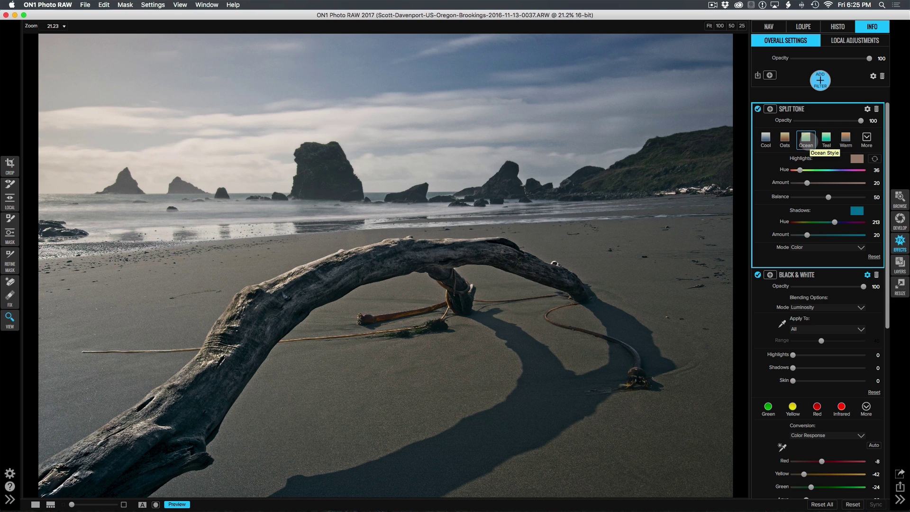
pyautogui.click(806, 139)
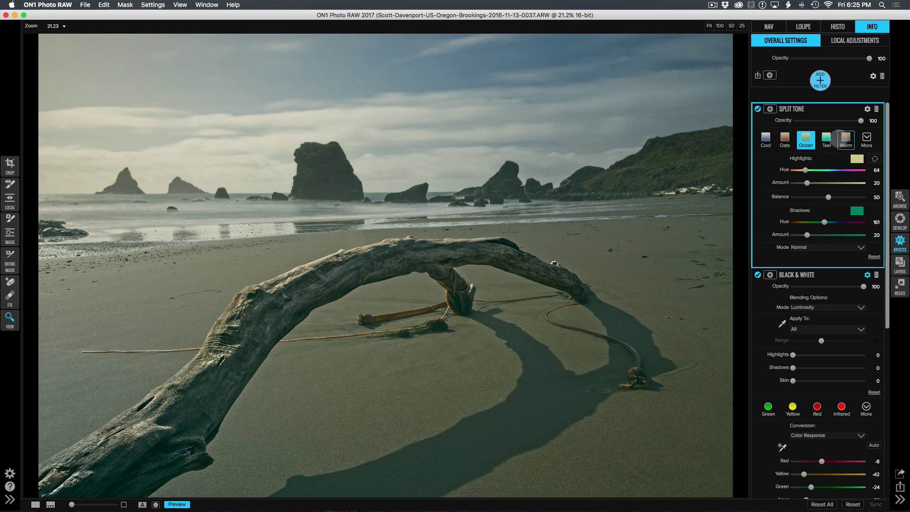
pyautogui.click(835, 121)
pyautogui.moveTo(835, 120); pyautogui.dragTo(855, 121)
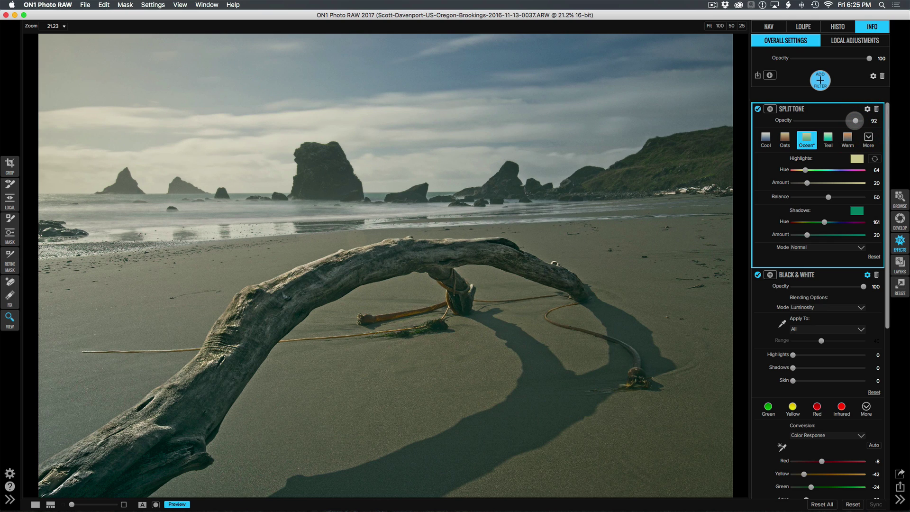
pyautogui.click(854, 120)
# Step: Add a Vignette filter with Brightness -22, Size 40 and Feather 100, removing the feather temporarily to judge its size
pyautogui.click(820, 81)
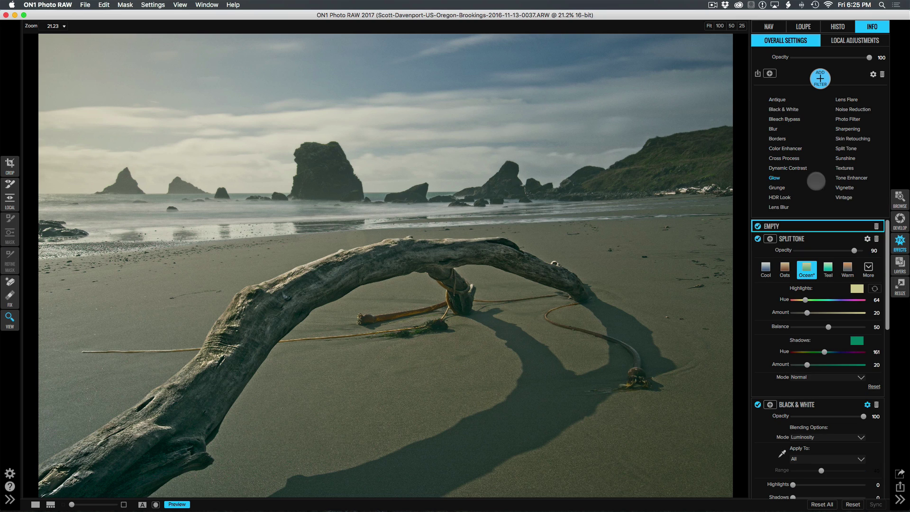
pyautogui.click(841, 187)
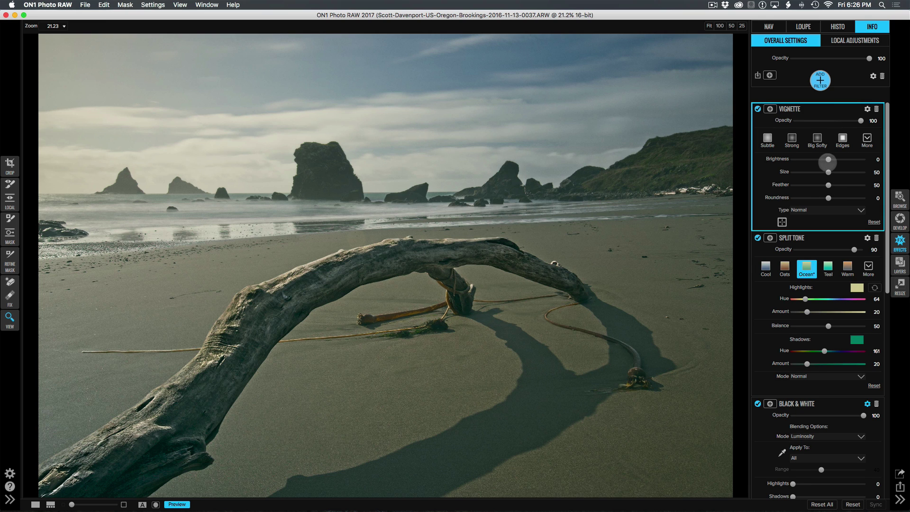
pyautogui.click(828, 160)
pyautogui.moveTo(828, 160); pyautogui.dragTo(788, 184)
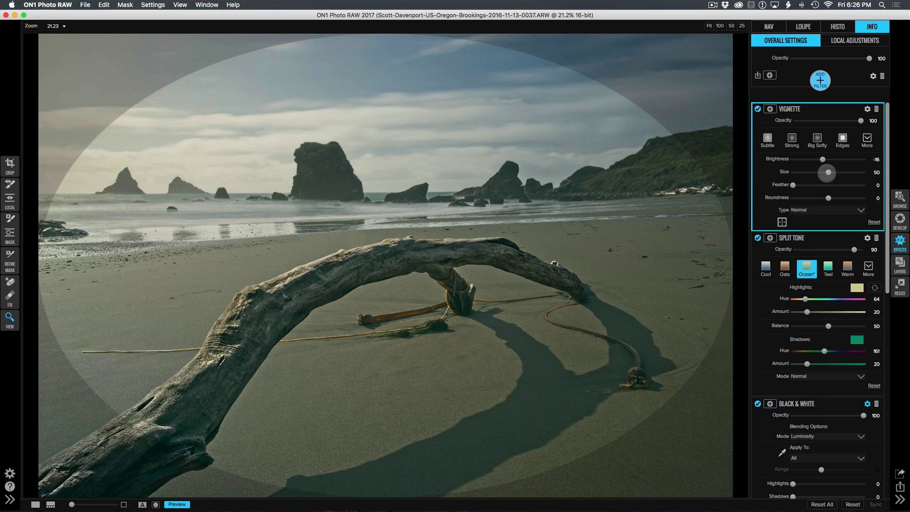
pyautogui.moveTo(828, 172); pyautogui.dragTo(821, 172)
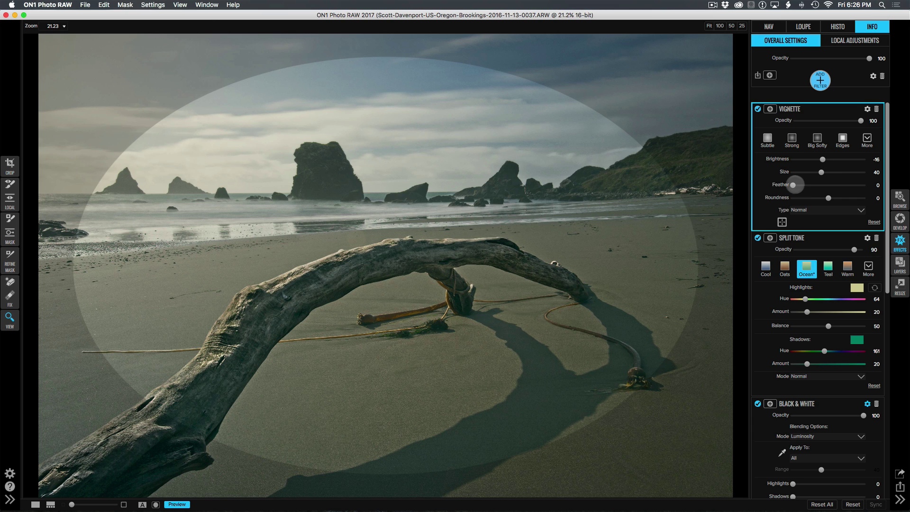
pyautogui.moveTo(795, 185); pyautogui.dragTo(876, 189)
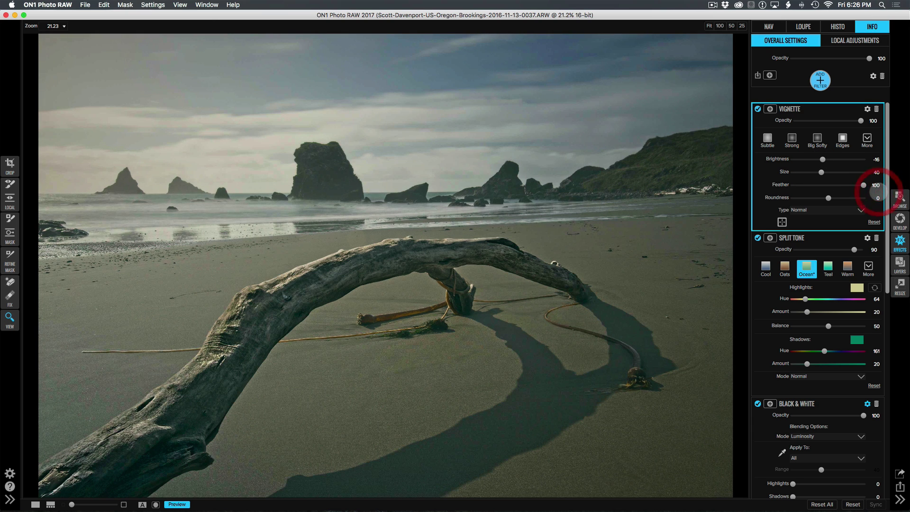
pyautogui.moveTo(822, 159); pyautogui.dragTo(821, 159)
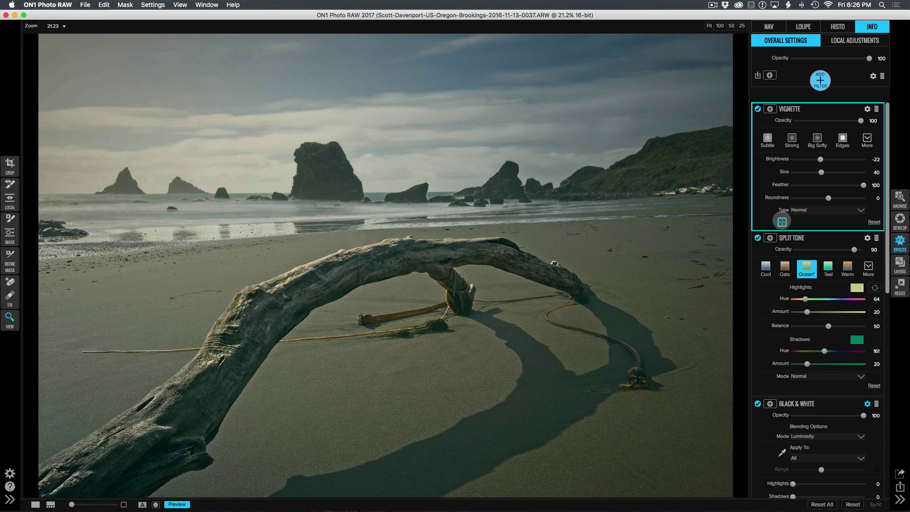
# Step: Move the vignette's center to the sand just beneath the driftwood arch, setting Feather to 0 to judge placement and back to 100
pyautogui.click(782, 221)
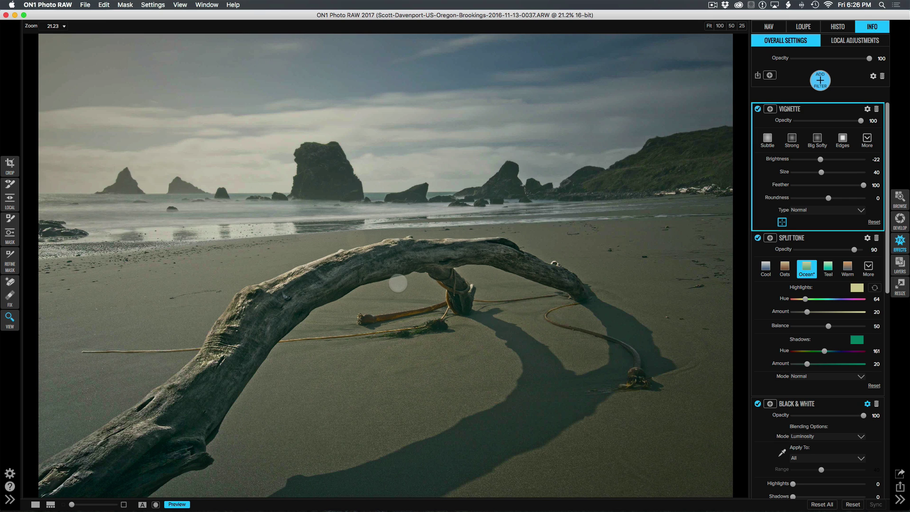
pyautogui.click(398, 283)
pyautogui.moveTo(398, 284); pyautogui.dragTo(397, 294)
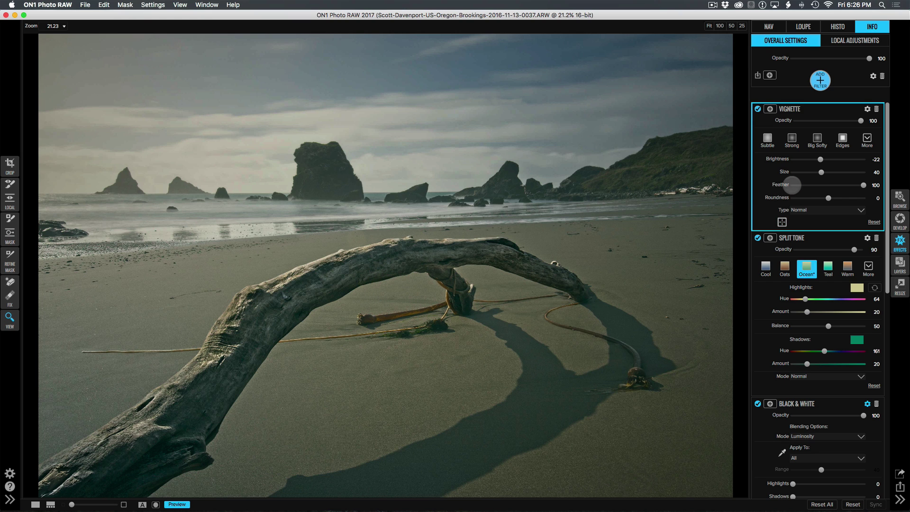
pyautogui.click(793, 184)
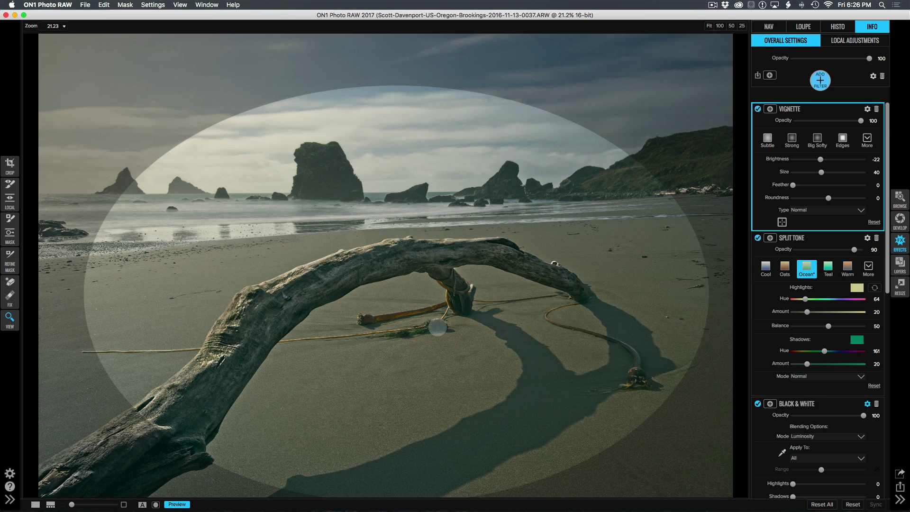
pyautogui.click(782, 221)
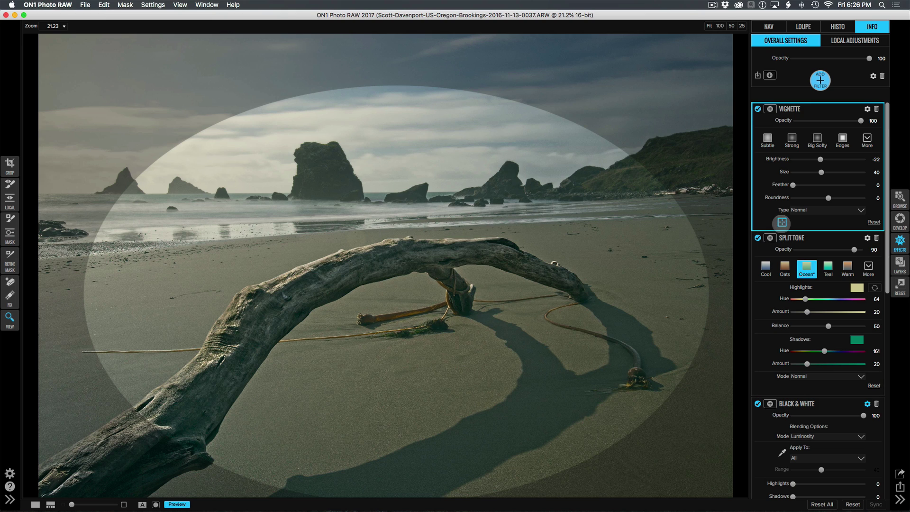
pyautogui.moveTo(360, 259)
pyautogui.mouseDown()
pyautogui.moveTo(413, 260)
pyautogui.moveTo(386, 264)
pyautogui.moveTo(377, 294)
pyautogui.mouseUp()
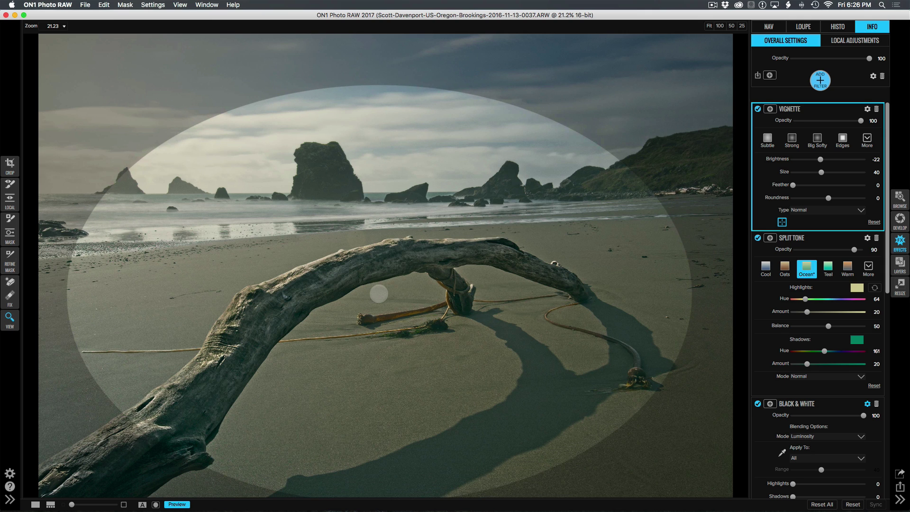
pyautogui.click(863, 185)
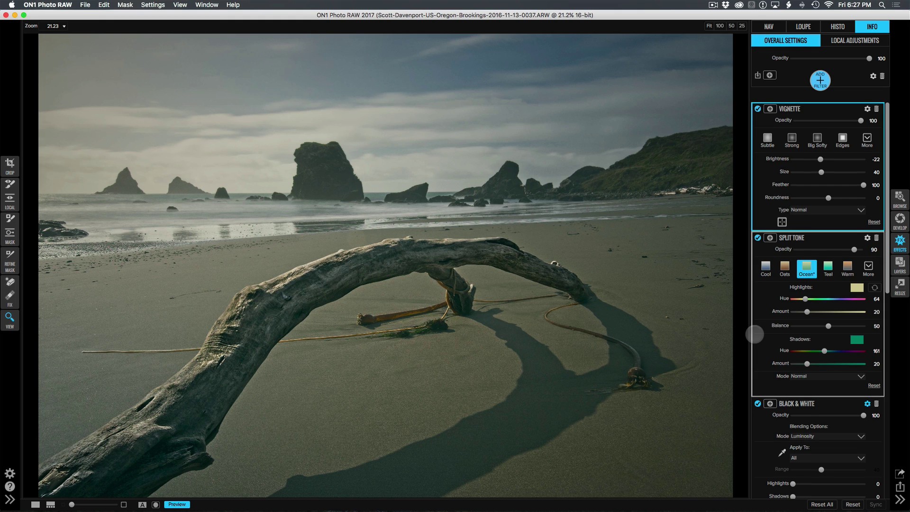
# Step: Strengthen the driftwood's masked Dynamic Contrast filter to Small 19, Medium 52 and Large 30
pyautogui.scroll(-5, 755, 335)
pyautogui.scroll(-10, 755, 334)
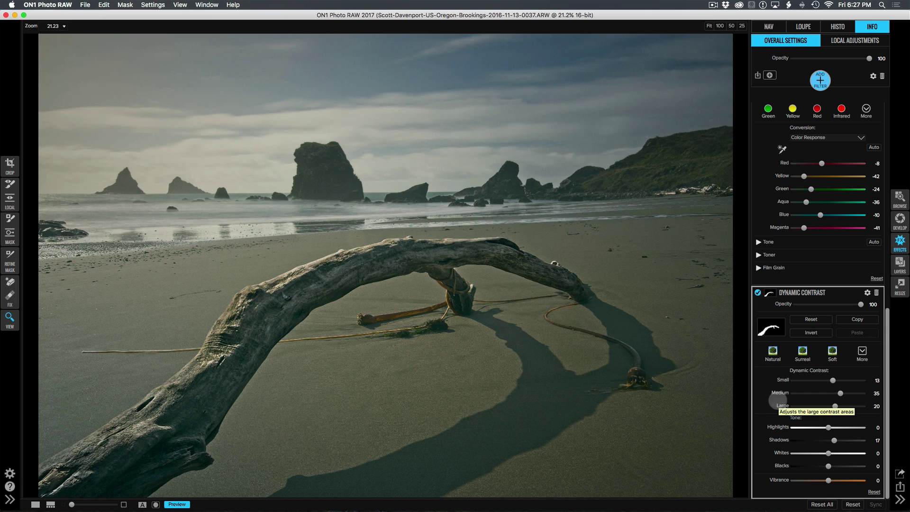
pyautogui.moveTo(833, 380); pyautogui.dragTo(835, 381)
pyautogui.click(835, 380)
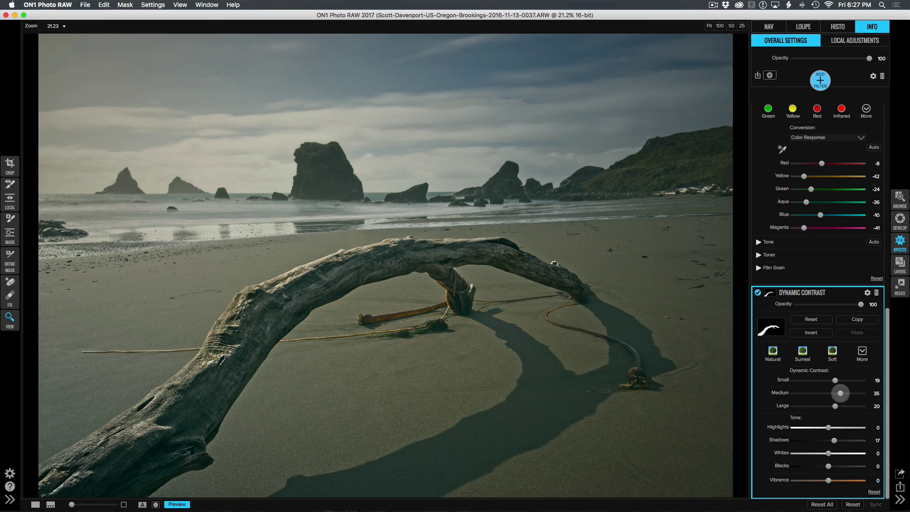
pyautogui.click(840, 393)
pyautogui.moveTo(841, 393); pyautogui.dragTo(847, 393)
pyautogui.click(846, 394)
pyautogui.moveTo(835, 406); pyautogui.dragTo(839, 406)
pyautogui.click(838, 406)
# Step: Turn the effects preview off and back on to compare the photo before and after all filters
pyautogui.press('super+p')
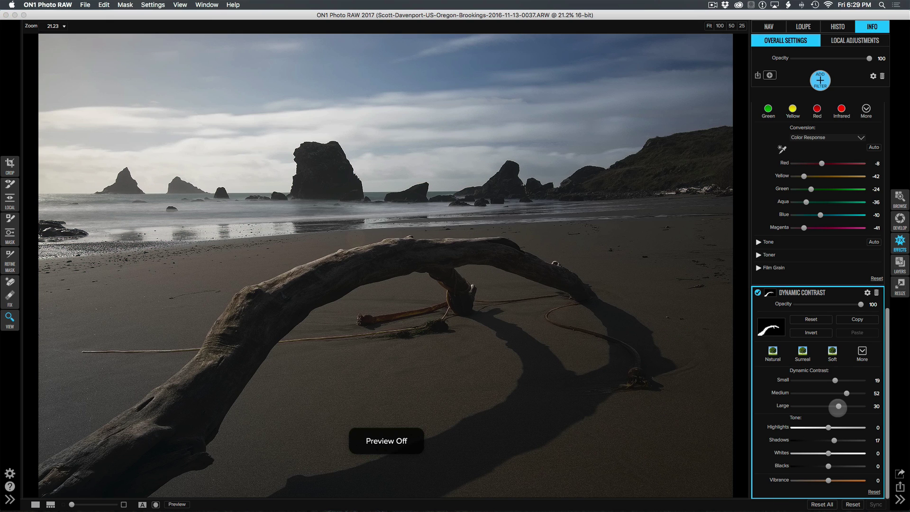
pyautogui.press('super+p')
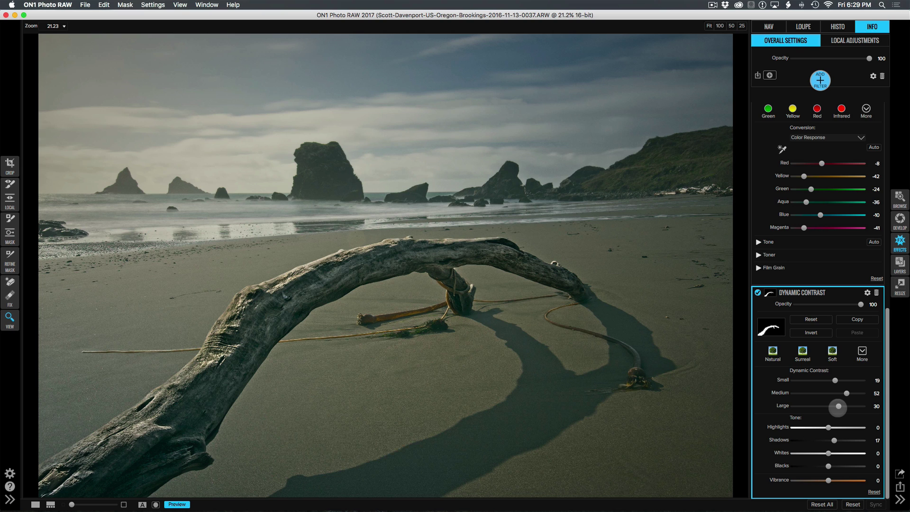
pyautogui.scroll(10, 837, 406)
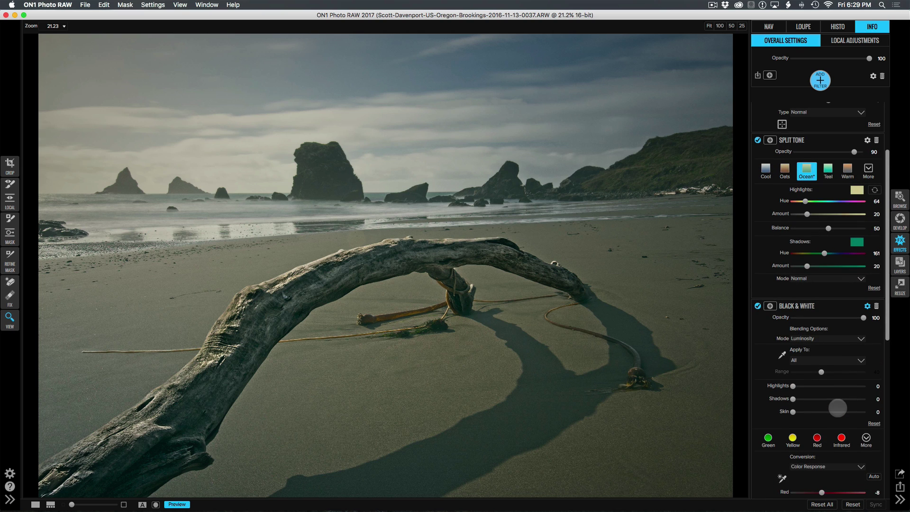